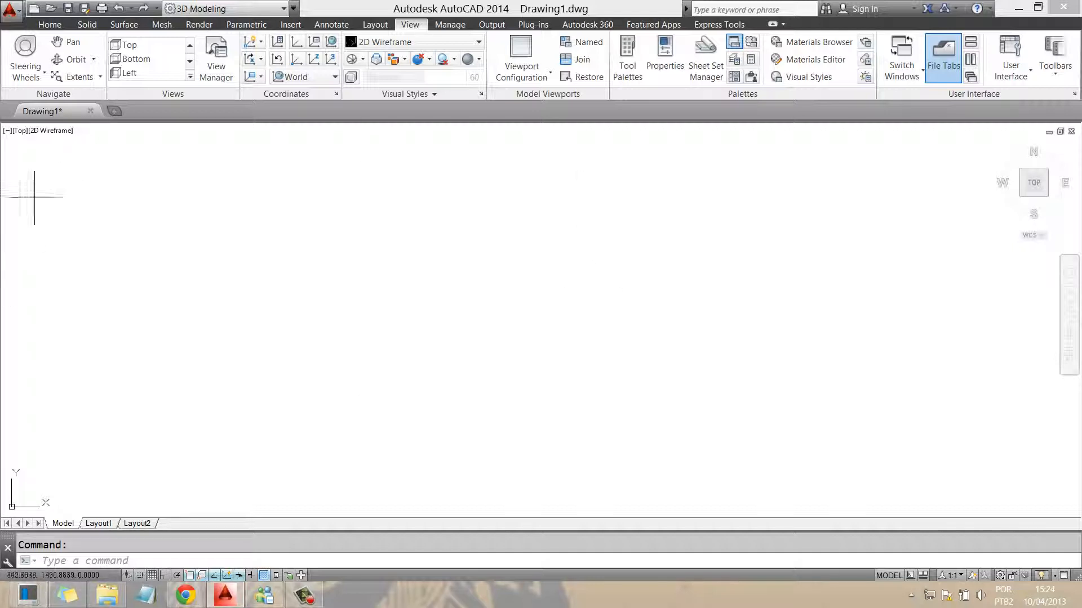
Set Drawing1's units to 0.0 length precision with Centimeters as the insertion scale
{"action": "left_click", "coordinate": [10, 9]}
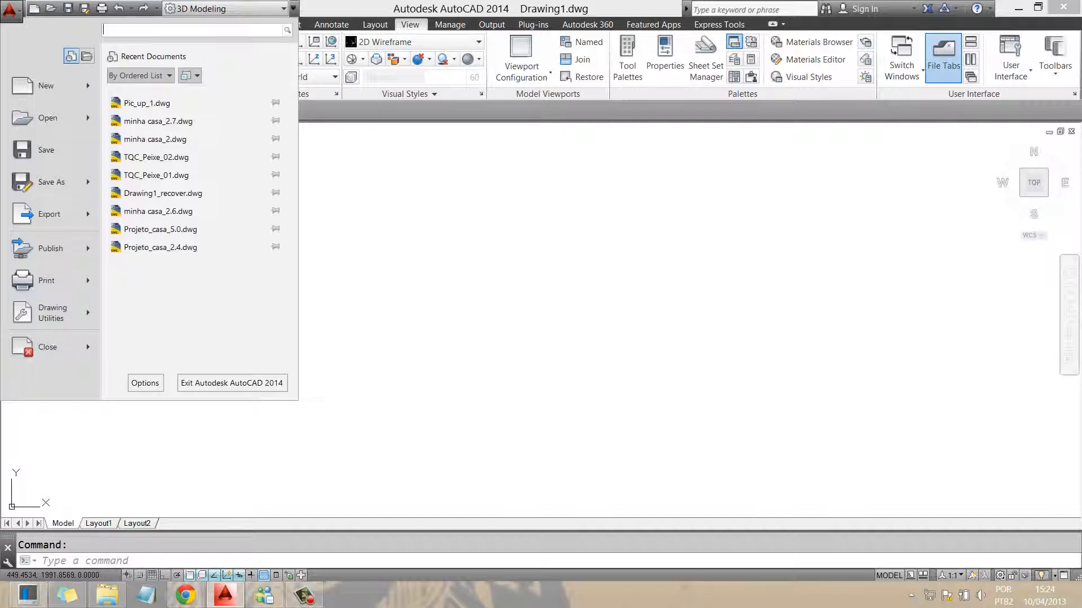
{"action": "mouse_move", "coordinate": [51, 313]}
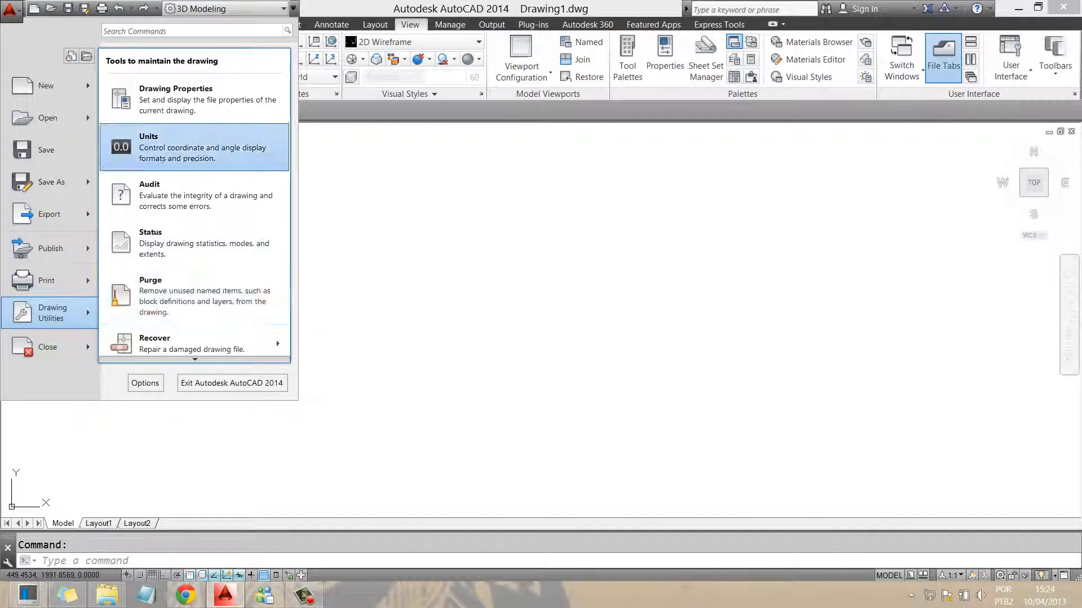
{"action": "left_click", "coordinate": [185, 151]}
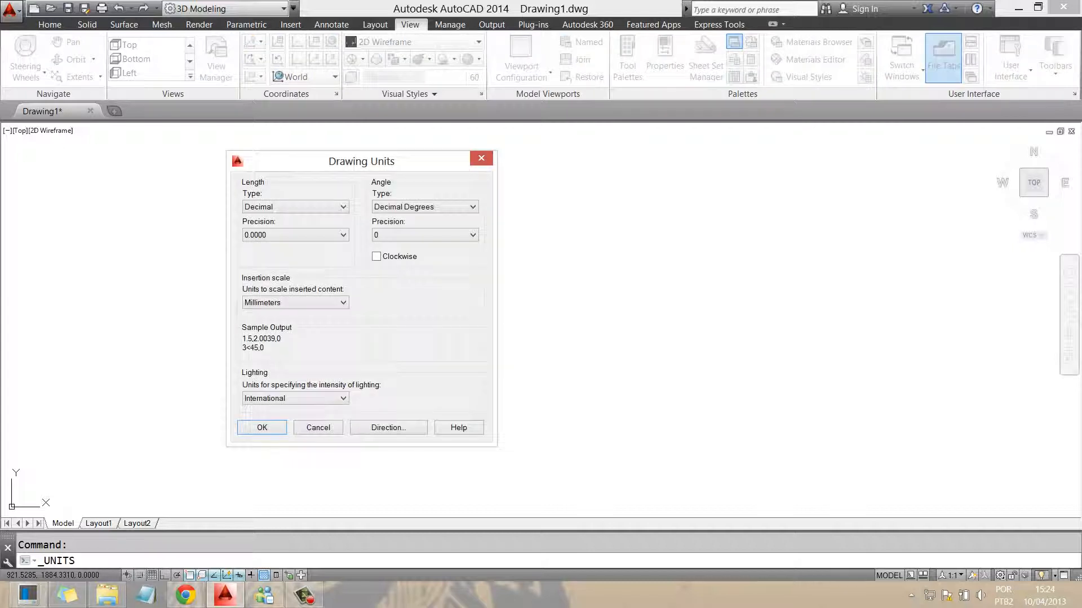
{"action": "left_click", "coordinate": [304, 235]}
{"action": "left_click", "coordinate": [299, 255]}
{"action": "left_click", "coordinate": [295, 303]}
{"action": "left_click", "coordinate": [271, 359]}
{"action": "left_click", "coordinate": [262, 427]}
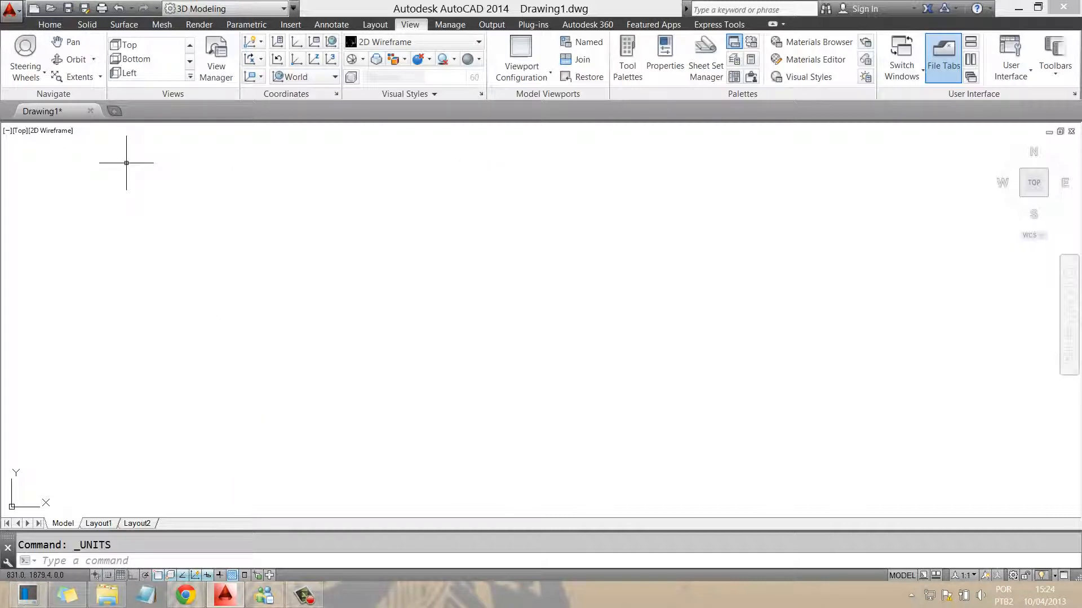
{"action": "left_click", "coordinate": [49, 24]}
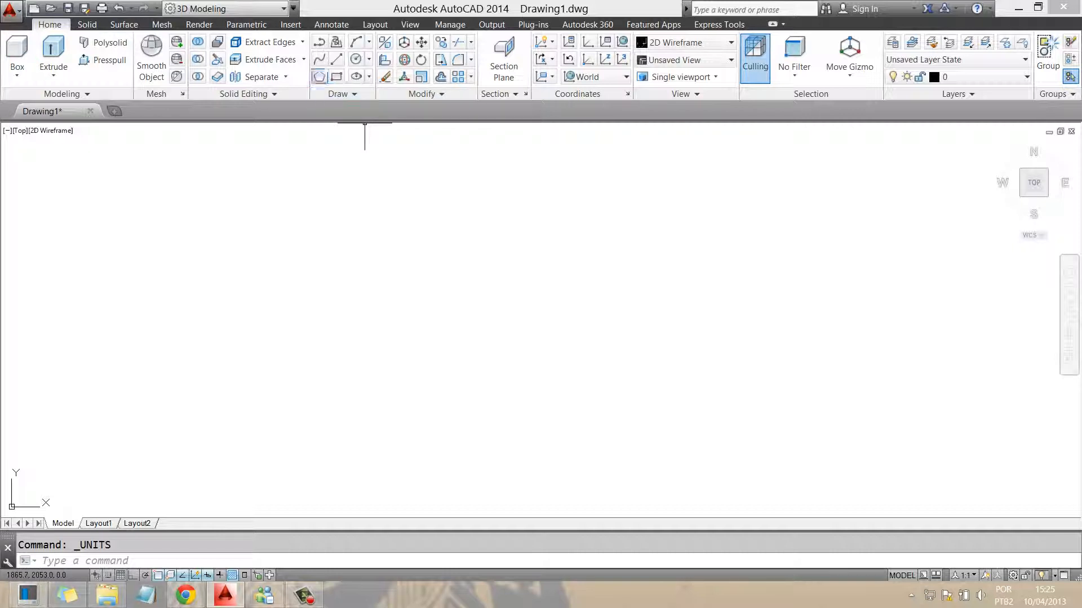
Draw an 8-unit square with the Rectangle tool and centre it in view
{"action": "left_click", "coordinate": [336, 77]}
{"action": "left_click", "coordinate": [425, 389]}
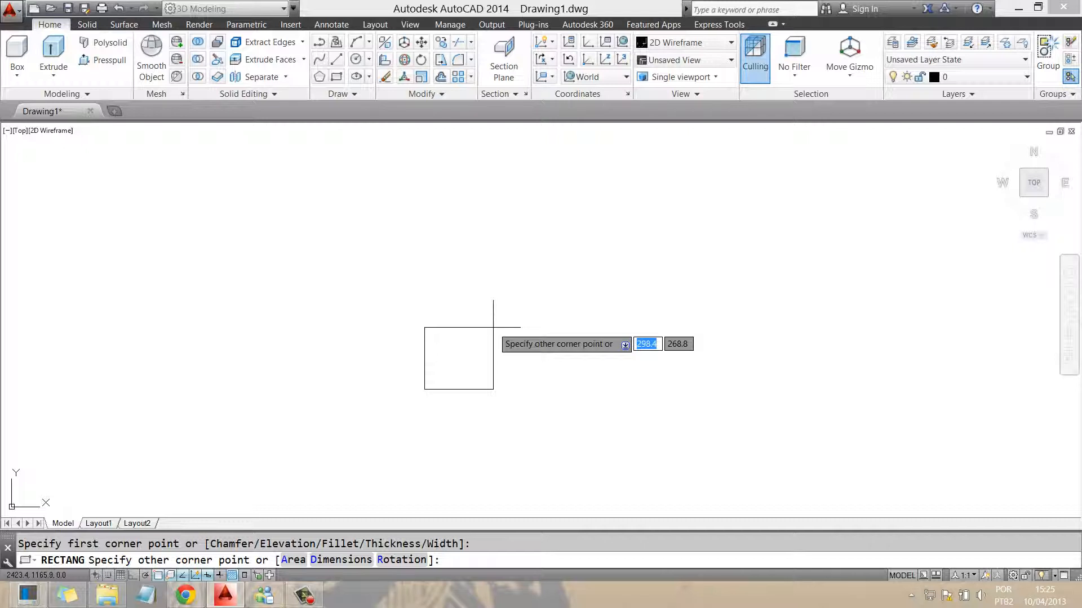
{"action": "type", "text": "8"}
{"action": "key", "text": "Return"}
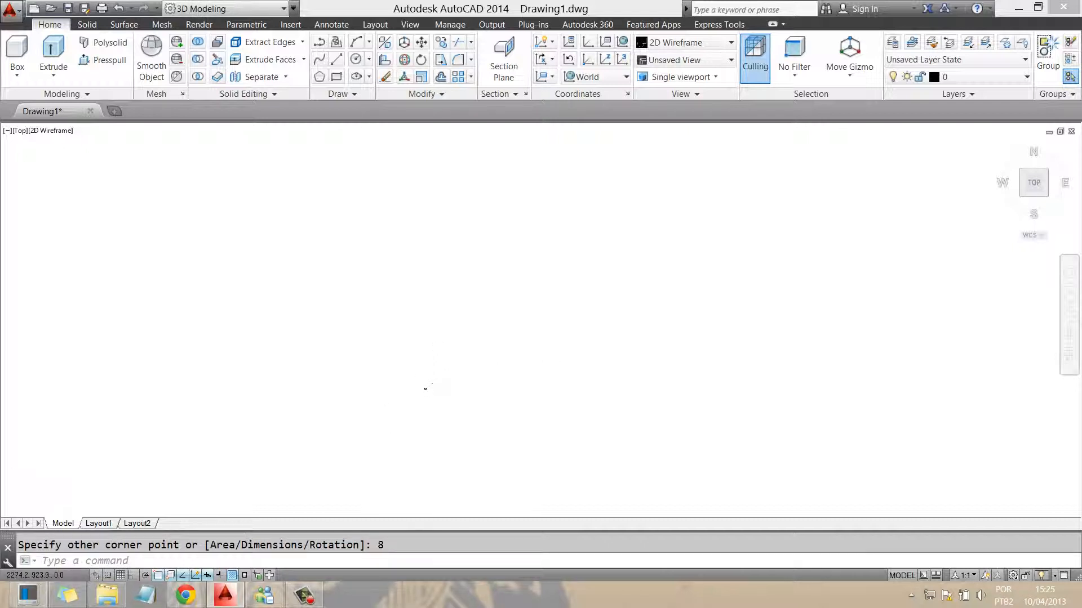
{"action": "scroll", "coordinate": [475, 377], "scroll_direction": "up", "scroll_amount": 9}
{"action": "middle_click_drag", "start_coordinate": [440, 324], "coordinate": [377, 317]}
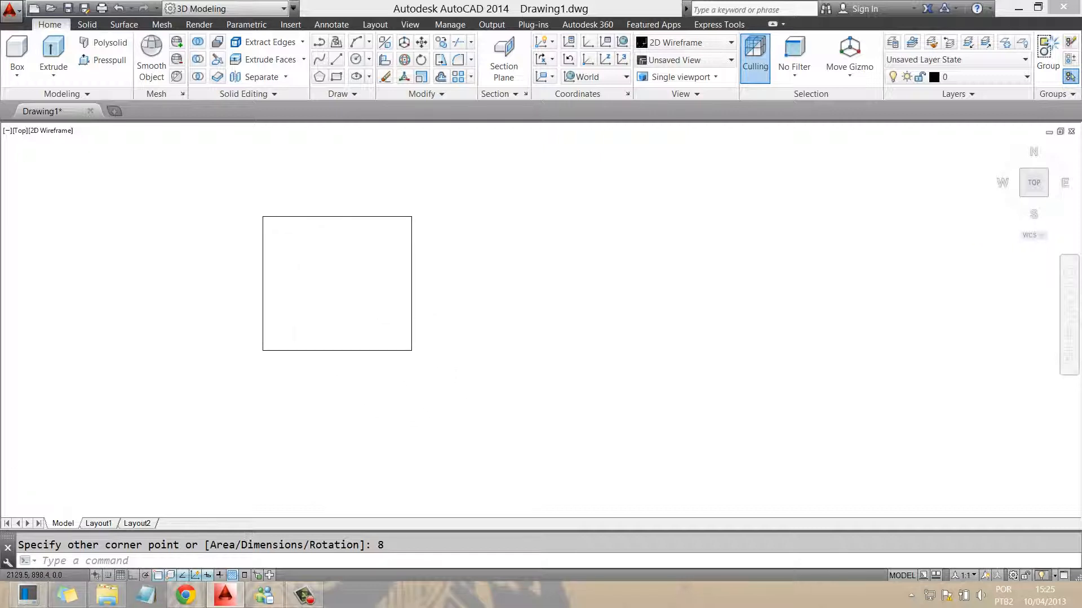
{"action": "key", "text": "Escape"}
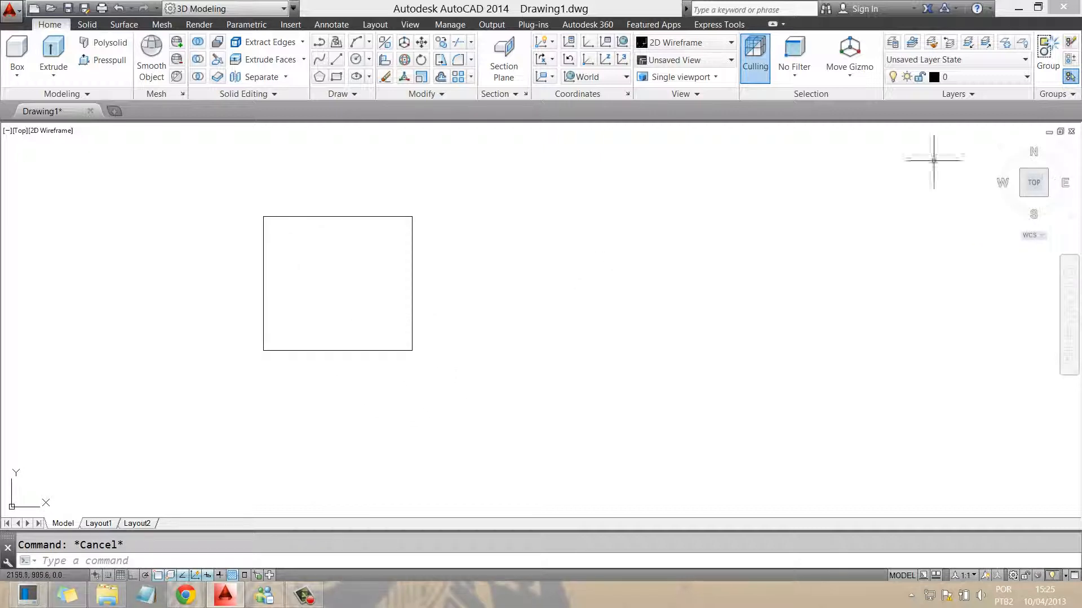
{"action": "scroll", "coordinate": [398, 300], "scroll_direction": "up", "scroll_amount": 2}
{"action": "middle_click_drag", "start_coordinate": [400, 297], "coordinate": [499, 396]}
{"action": "scroll", "coordinate": [499, 396], "scroll_direction": "down", "scroll_amount": 2}
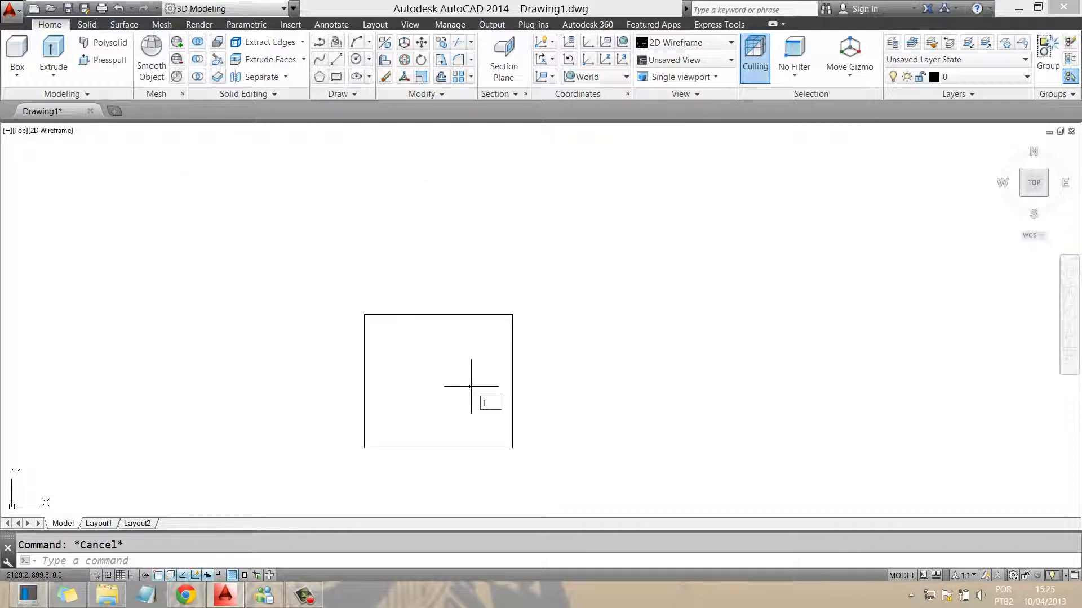
{"action": "key", "text": "l"}
{"action": "key", "text": "Return"}
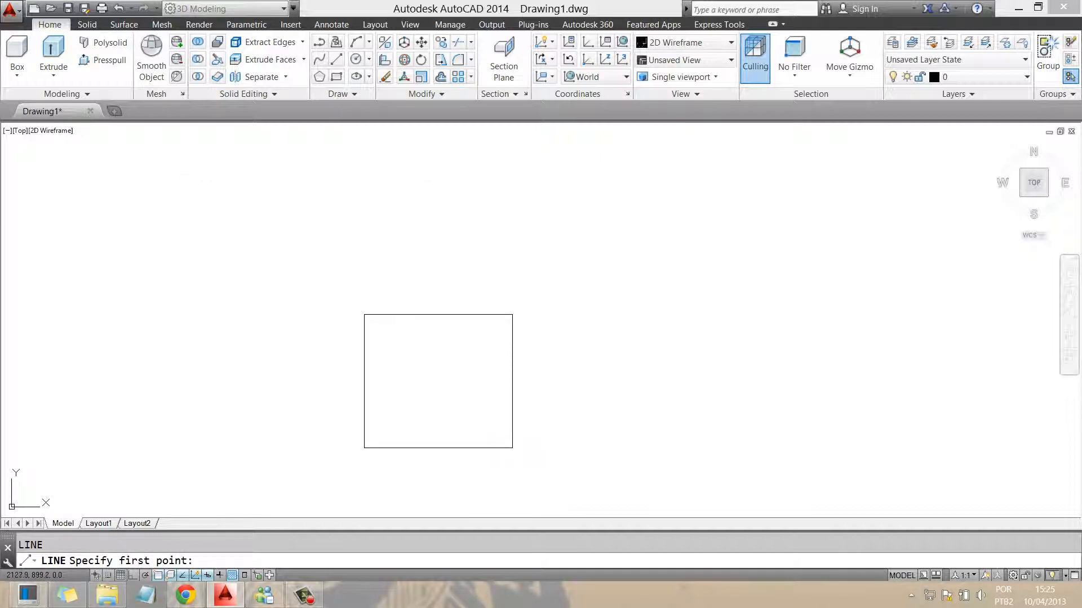
Draw a vertical line up from inside the square with Ortho on, then view it isometrically
{"action": "left_click", "coordinate": [438, 394]}
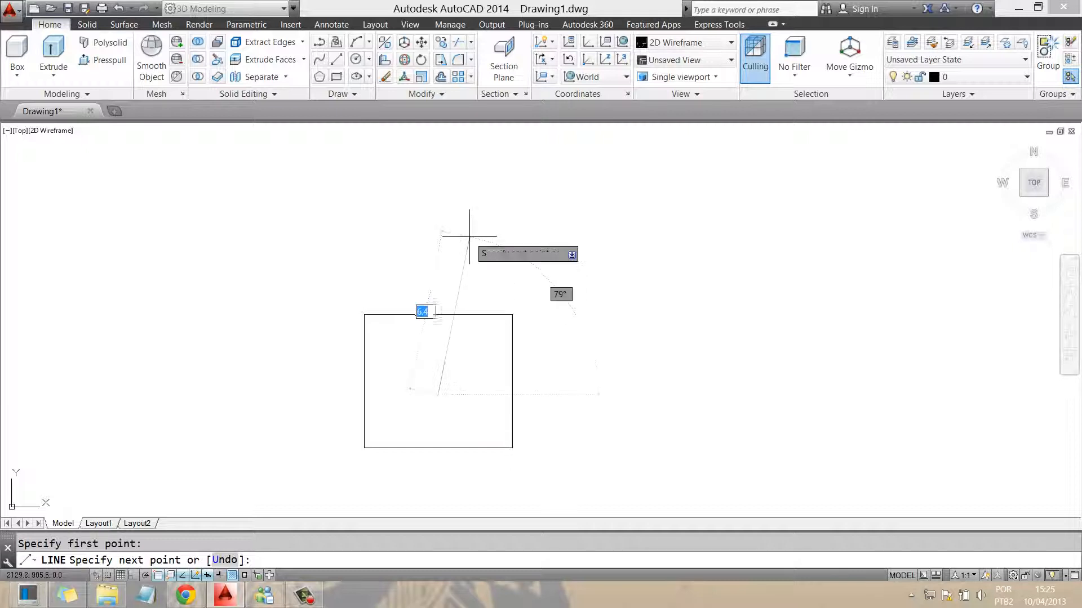
{"action": "key", "text": "F8"}
{"action": "left_click", "coordinate": [429, 248]}
{"action": "key", "text": "Return"}
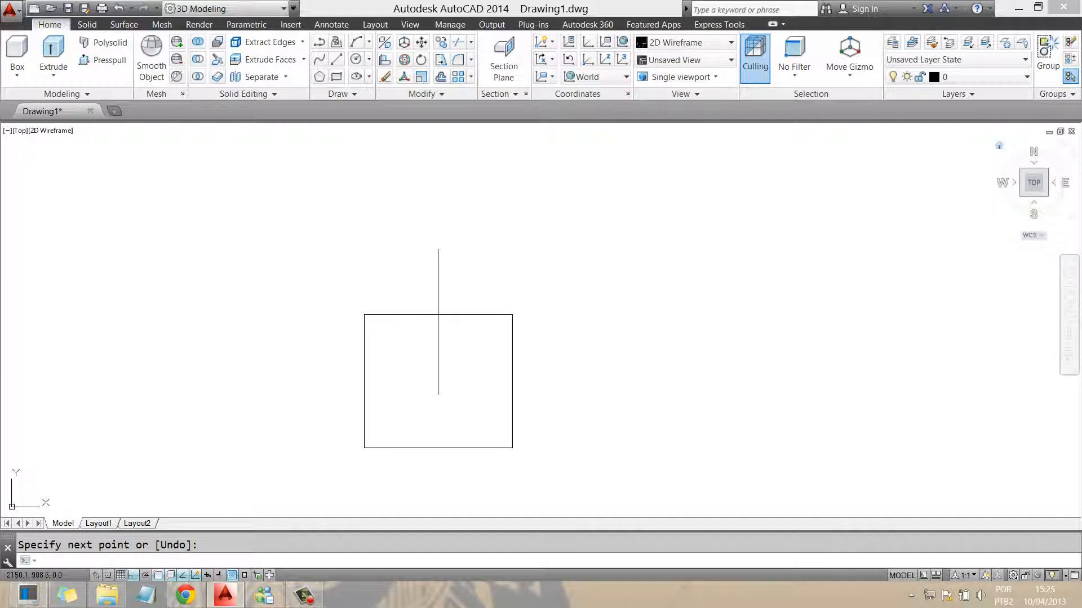
{"action": "left_click", "coordinate": [999, 145]}
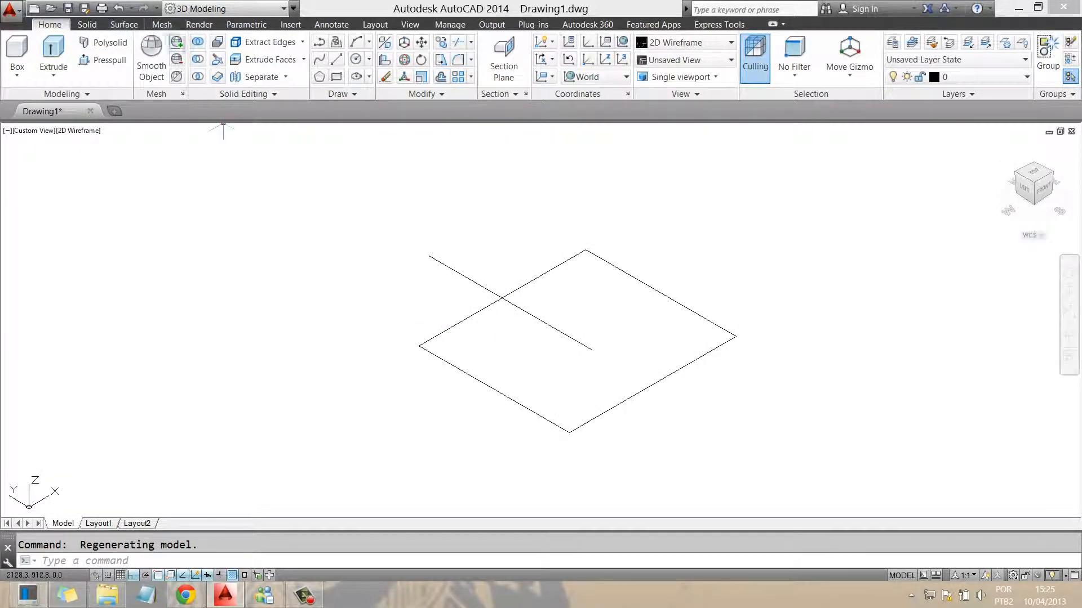
Sweep the 8-unit square along the vertical line path into a box solid
{"action": "left_click", "coordinate": [87, 24]}
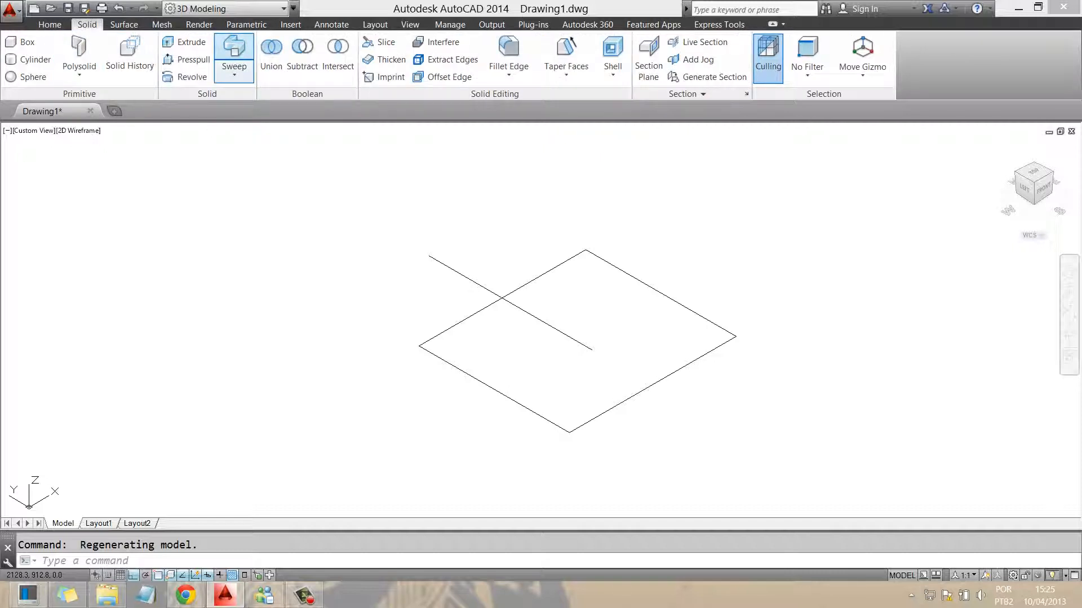
{"action": "left_click", "coordinate": [234, 51]}
{"action": "left_click", "coordinate": [438, 336]}
{"action": "key", "text": "Return"}
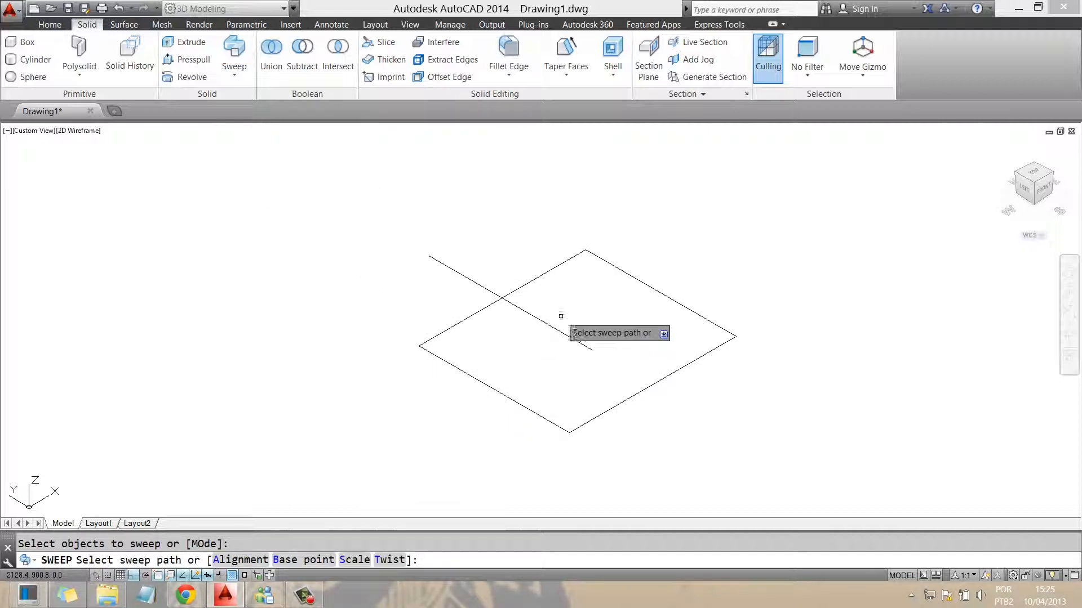
{"action": "left_click", "coordinate": [526, 316]}
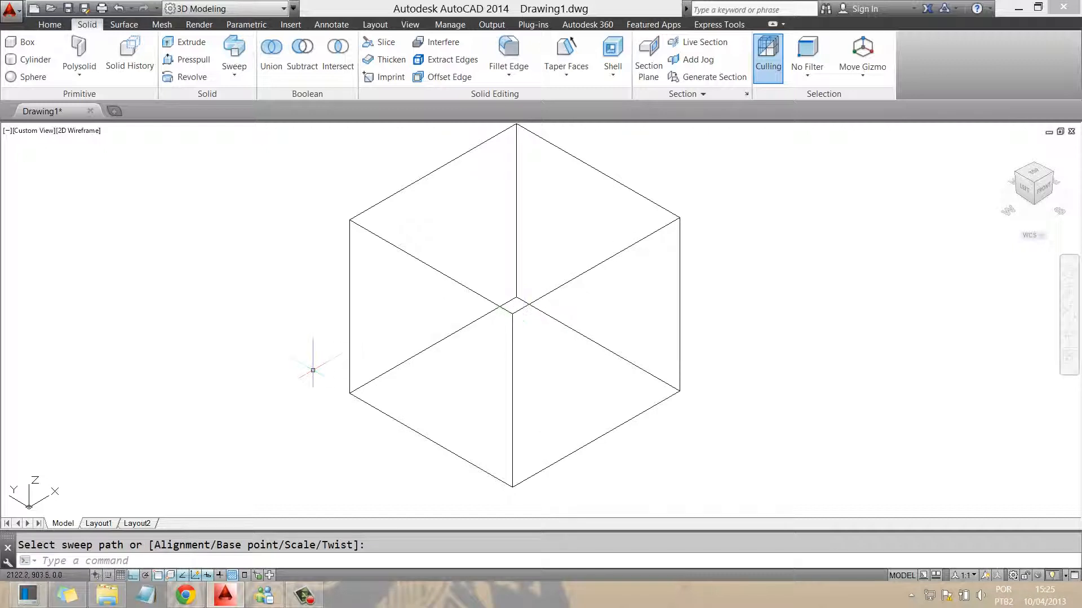
{"action": "scroll", "coordinate": [313, 370], "scroll_direction": "down", "scroll_amount": 2}
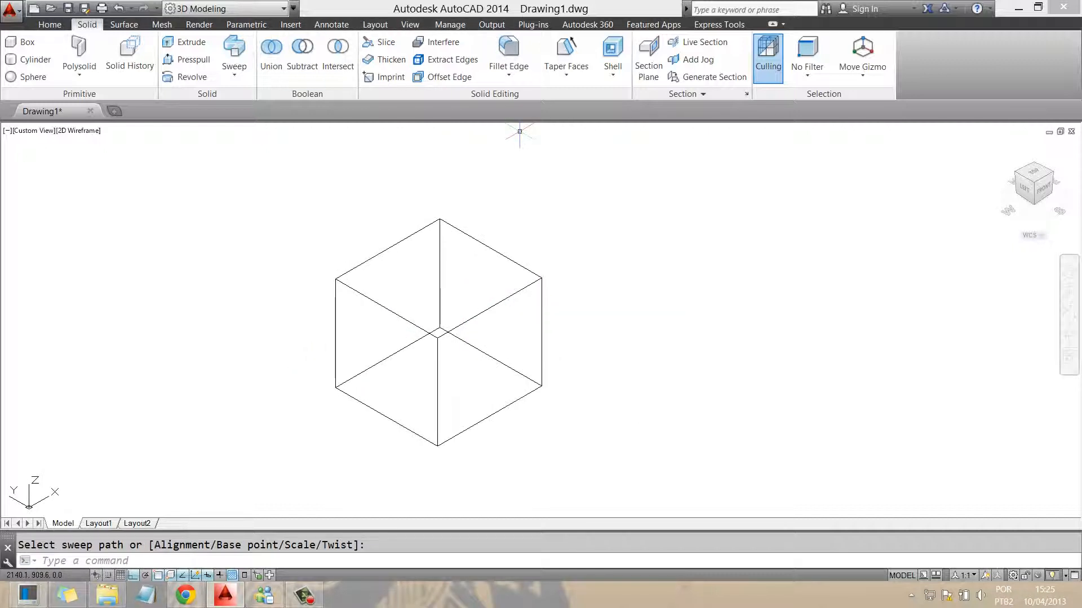
{"action": "left_click", "coordinate": [410, 24]}
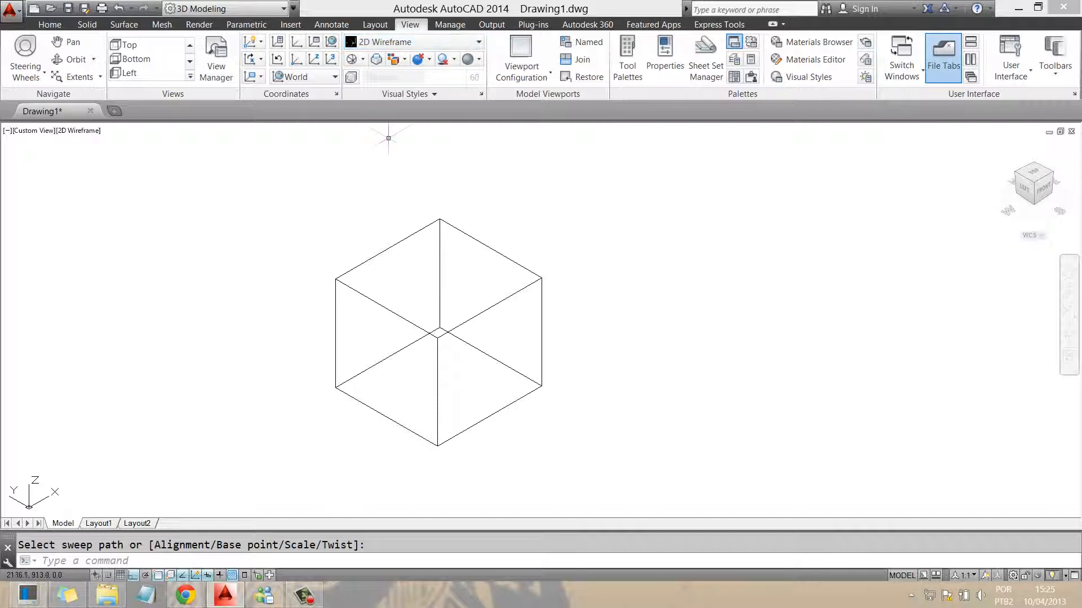
Switch to the Realistic visual style, shift the cube left and select everything
{"action": "left_click", "coordinate": [411, 41]}
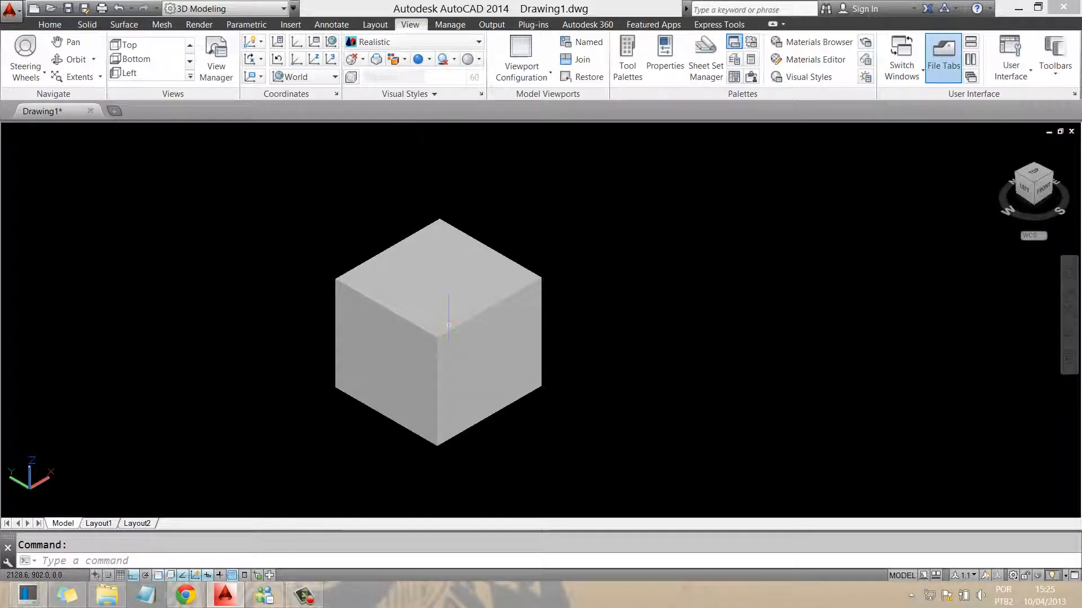
{"action": "middle_click_drag", "start_coordinate": [428, 291], "coordinate": [307, 291]}
{"action": "key", "text": "Escape"}
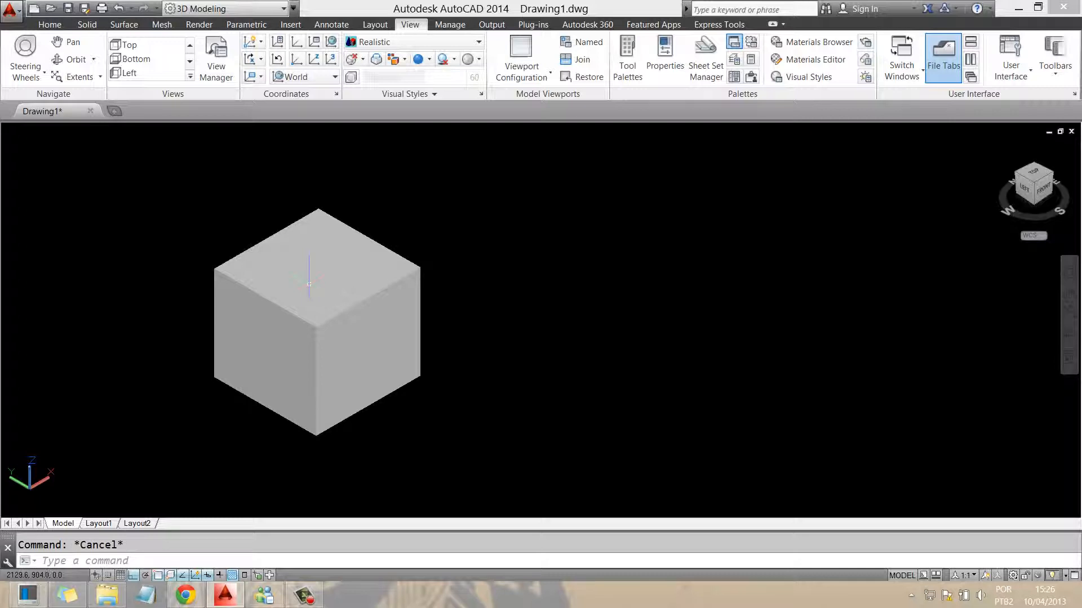
{"action": "key", "text": "ctrl+a"}
{"action": "right_click", "coordinate": [313, 282]}
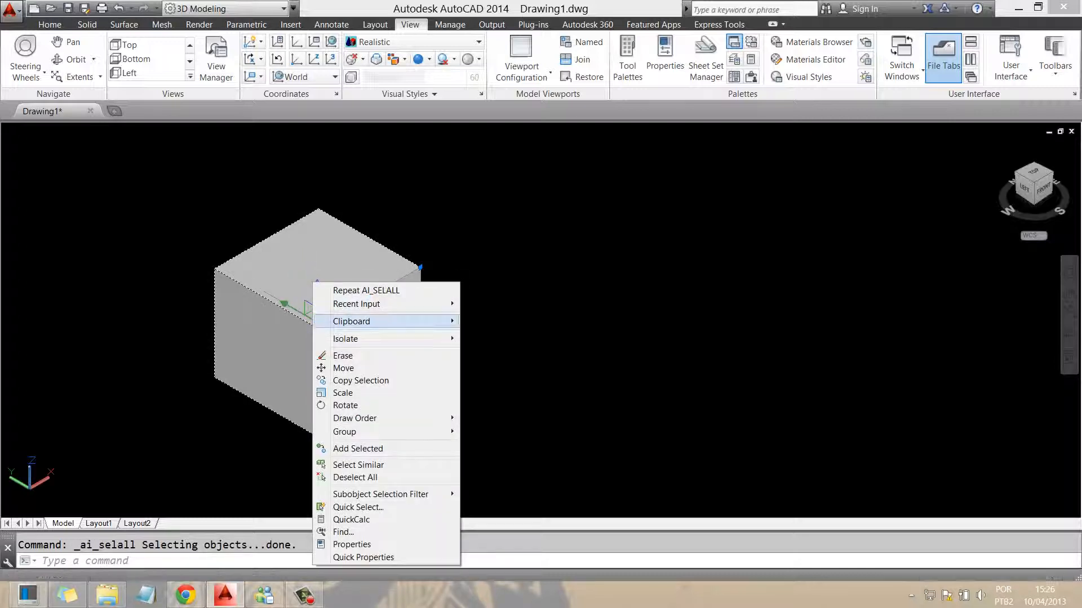
{"action": "key", "text": "Escape"}
Set the cube's colour to Red in Quick Properties and return to 2D Wireframe
{"action": "double_click", "coordinate": [290, 278]}
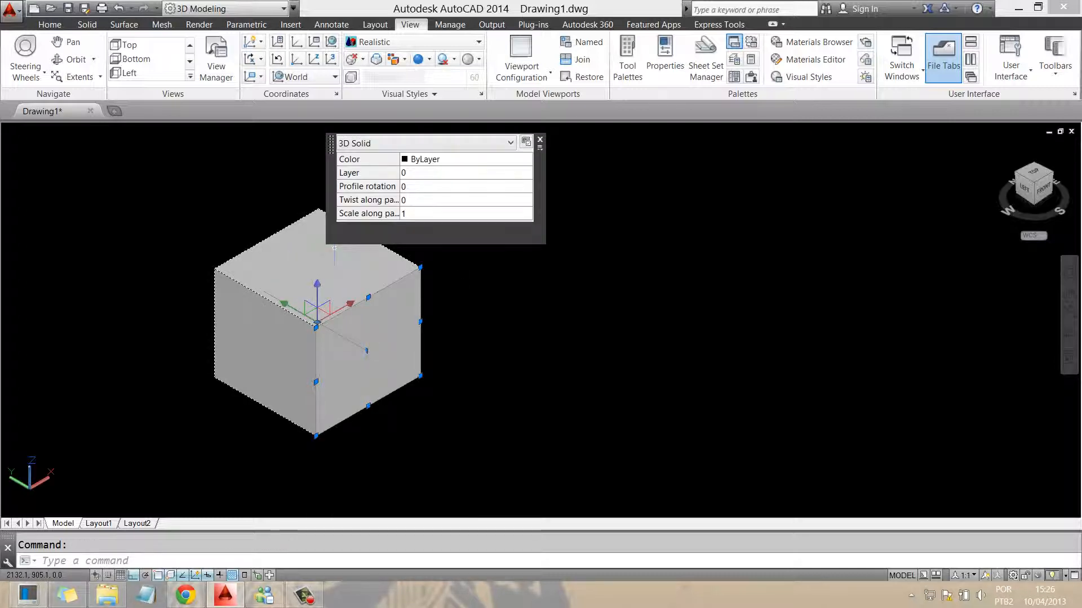
{"action": "left_click", "coordinate": [465, 160]}
{"action": "left_click", "coordinate": [528, 159]}
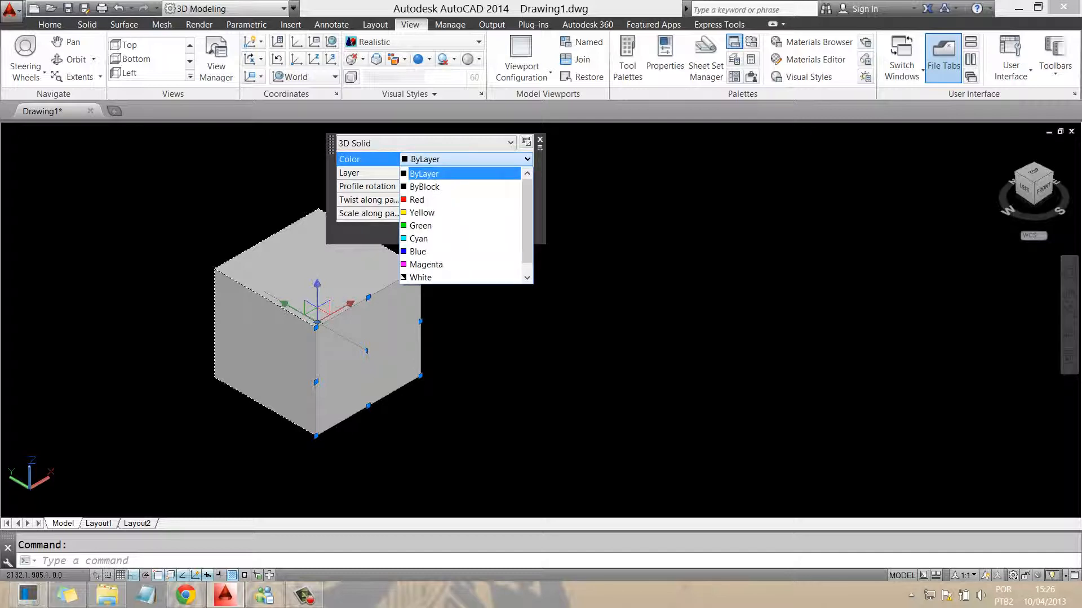
{"action": "left_click", "coordinate": [428, 199]}
{"action": "key", "text": "Escape"}
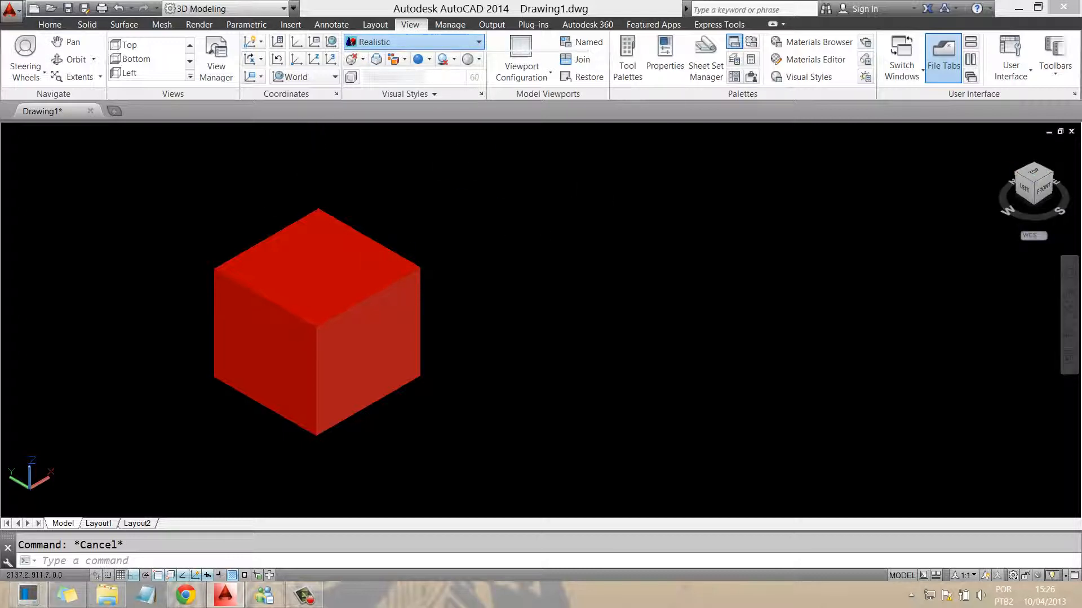
{"action": "left_click", "coordinate": [398, 42]}
{"action": "left_click", "coordinate": [373, 72]}
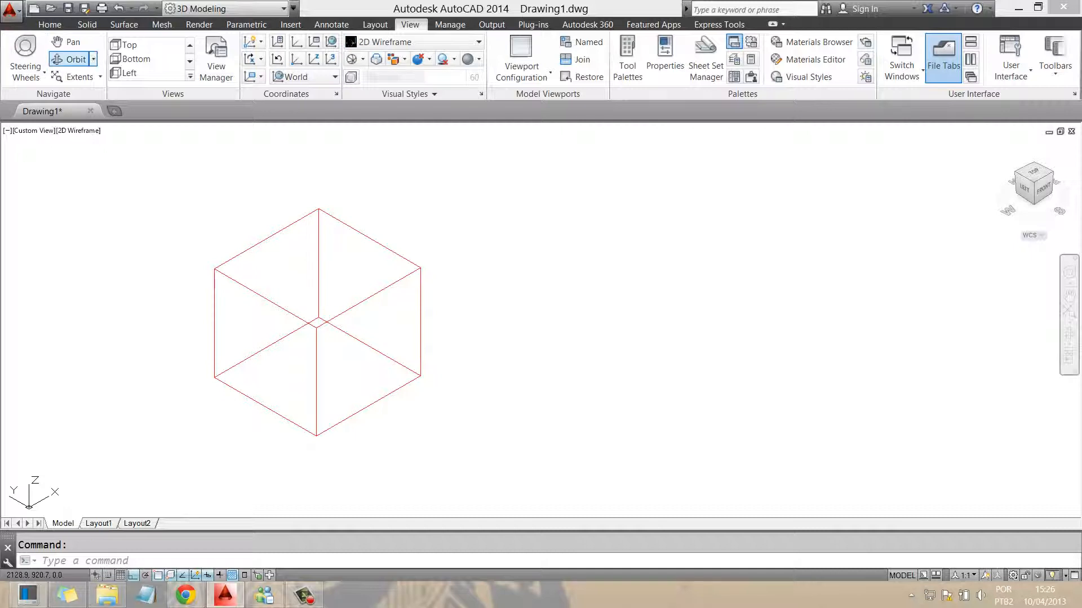
Draw a radius-6 circle to the right of the cube and adjust its size
{"action": "left_click", "coordinate": [50, 24]}
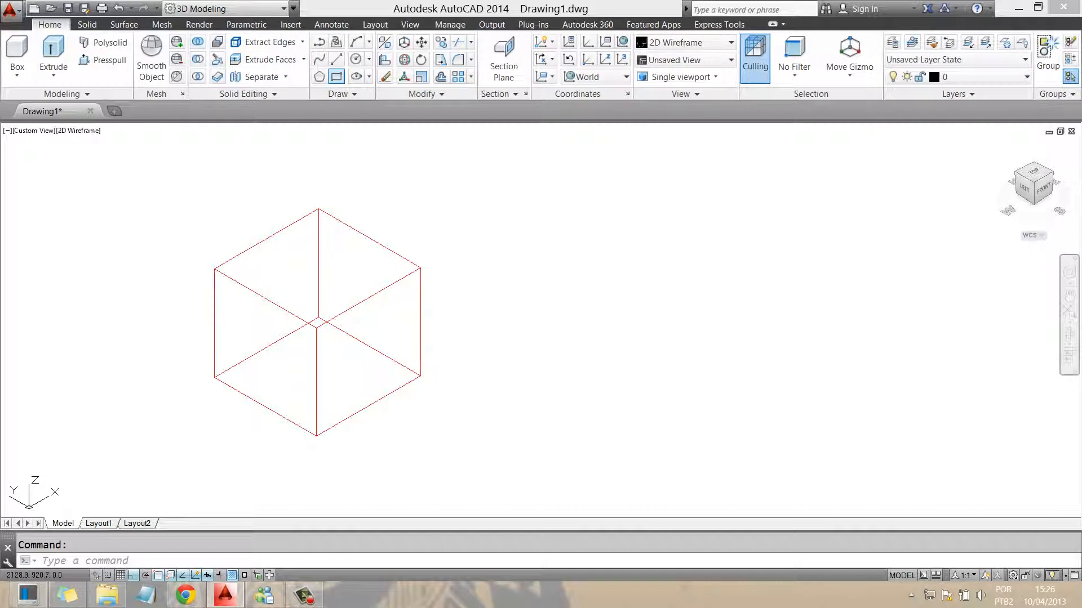
{"action": "left_click", "coordinate": [356, 59]}
{"action": "left_click", "coordinate": [697, 417]}
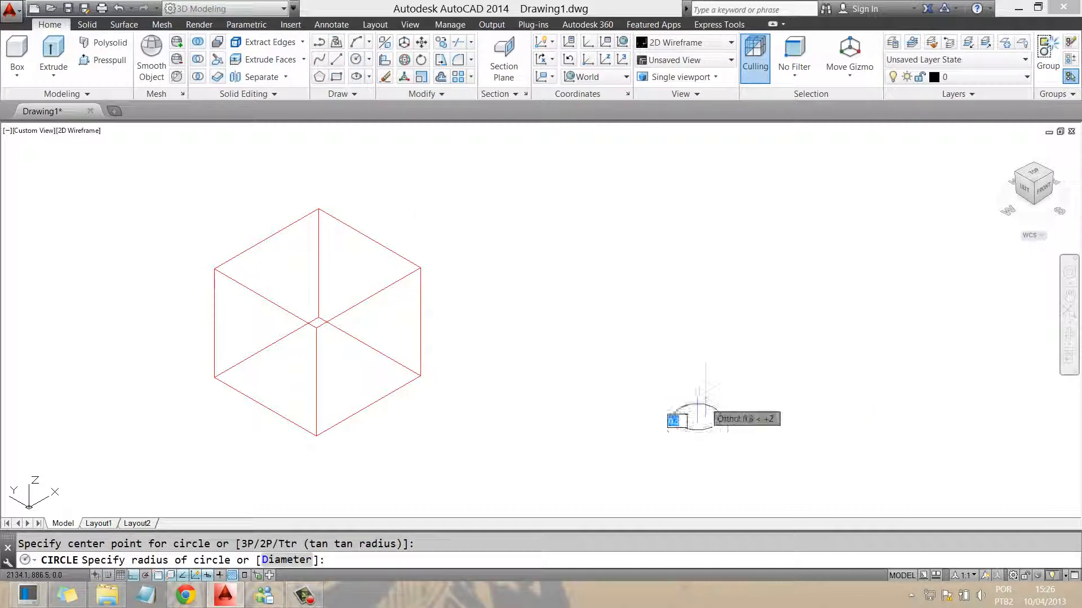
{"action": "type", "text": "6"}
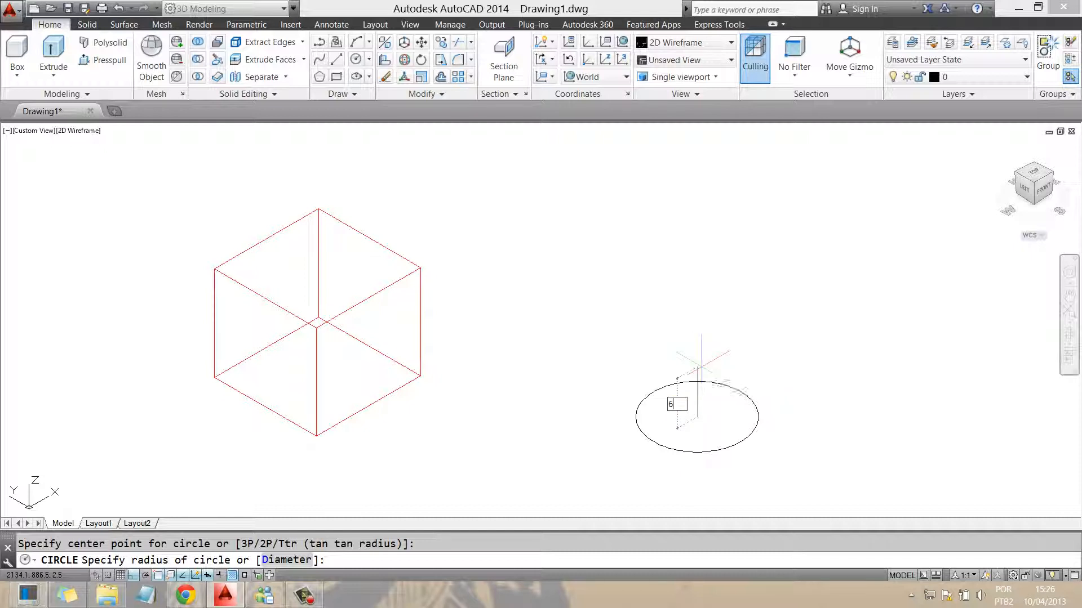
{"action": "key", "text": "Return"}
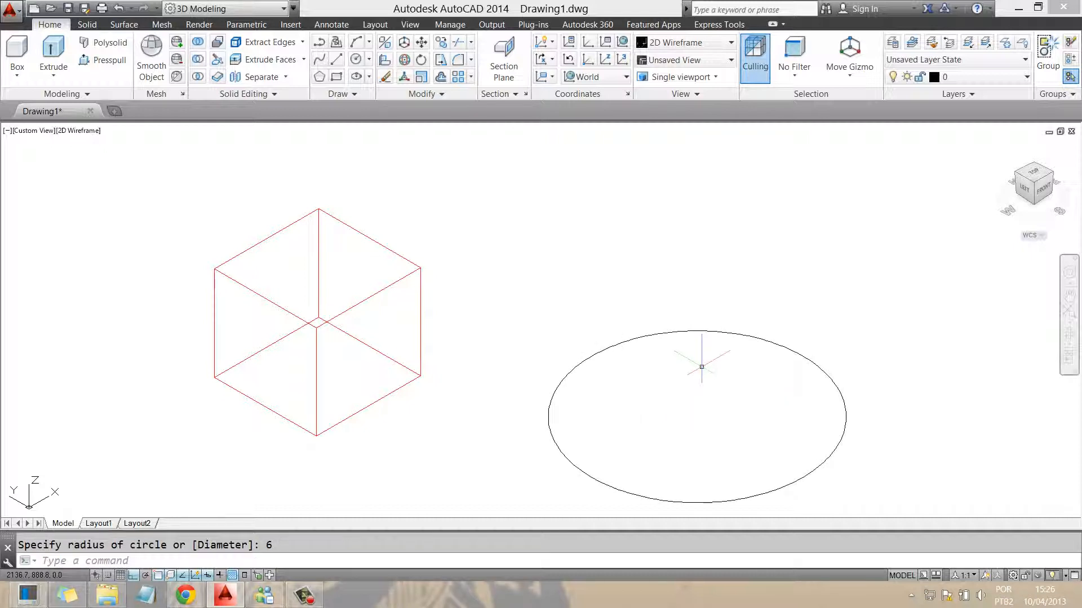
{"action": "left_click", "coordinate": [662, 333]}
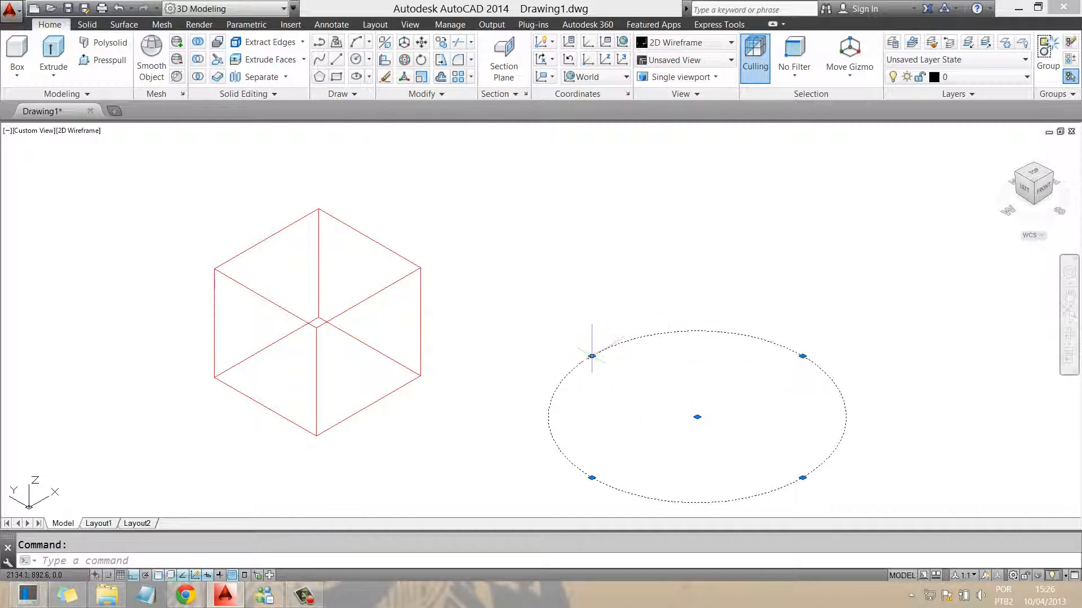
{"action": "left_click", "coordinate": [592, 356]}
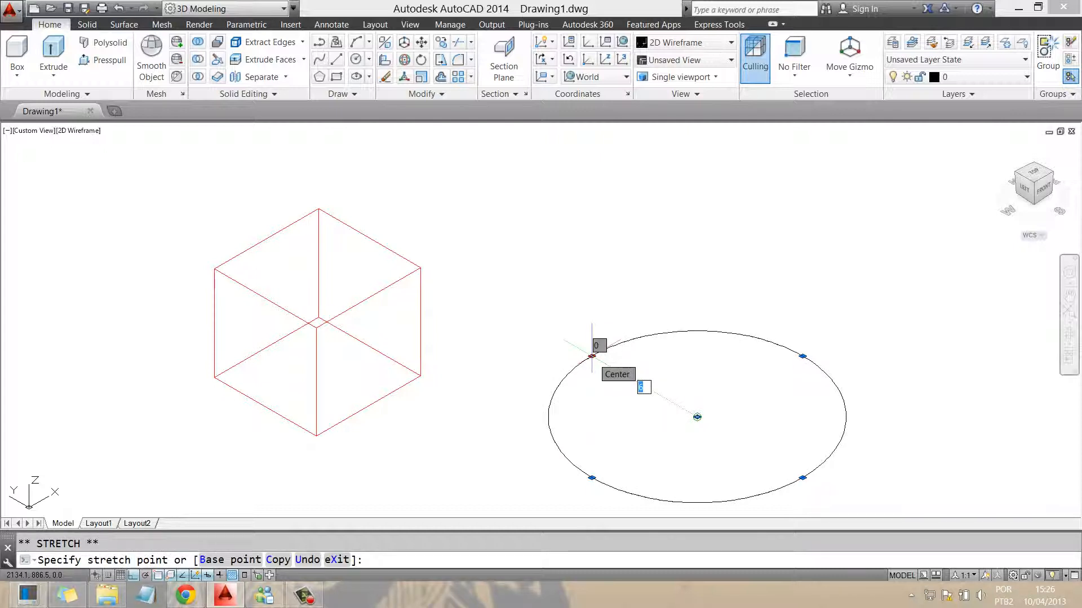
{"action": "key", "text": "Escape"}
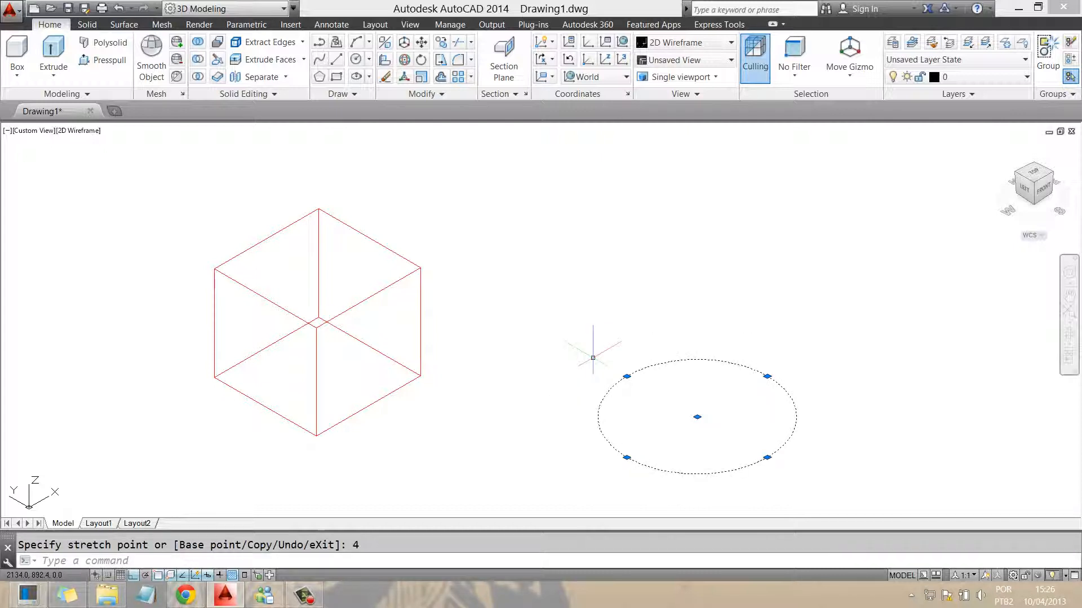
{"action": "key", "text": "Escape"}
Draw a vertical line rising straight up from the circle's centre
{"action": "type", "text": "l"}
{"action": "key", "text": "Return"}
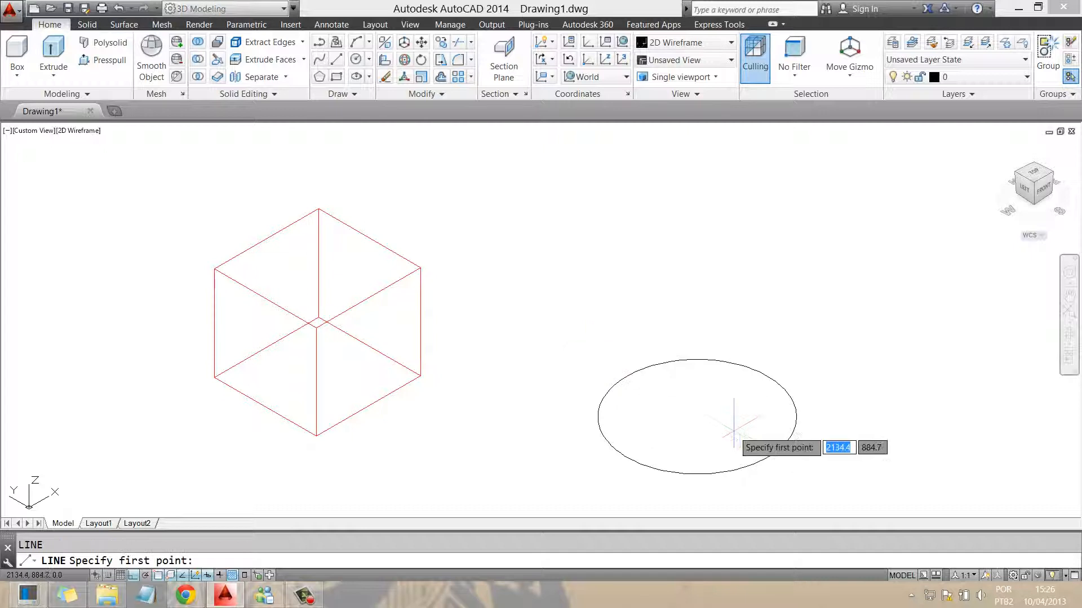
{"action": "left_click", "coordinate": [698, 408]}
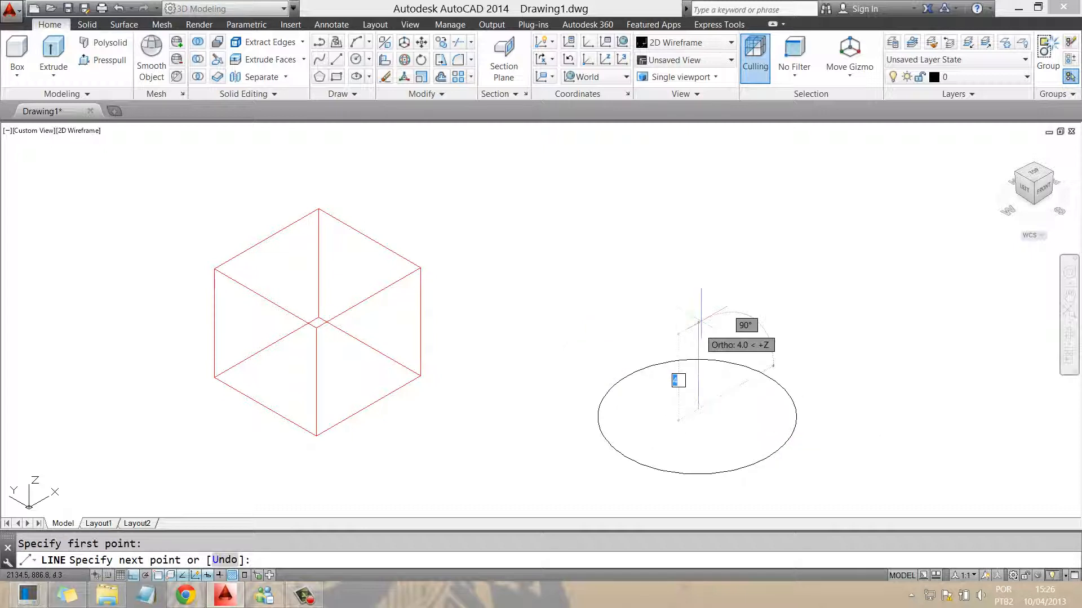
{"action": "left_click", "coordinate": [698, 295]}
{"action": "key", "text": "Return"}
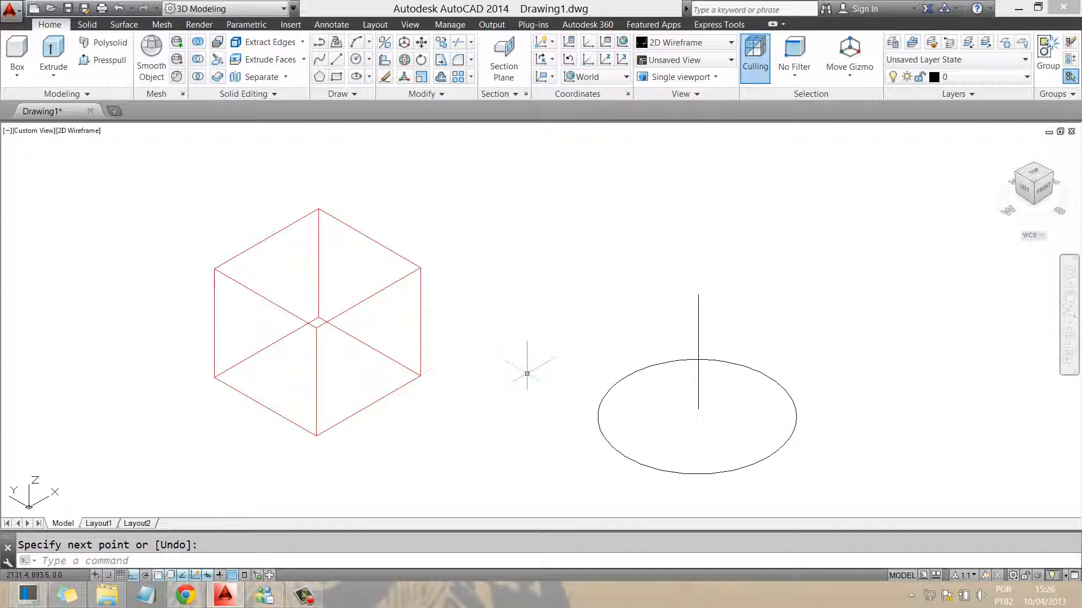
Sweep the circle along its vertical line into a cylinder beside the cube
{"action": "left_click", "coordinate": [87, 24]}
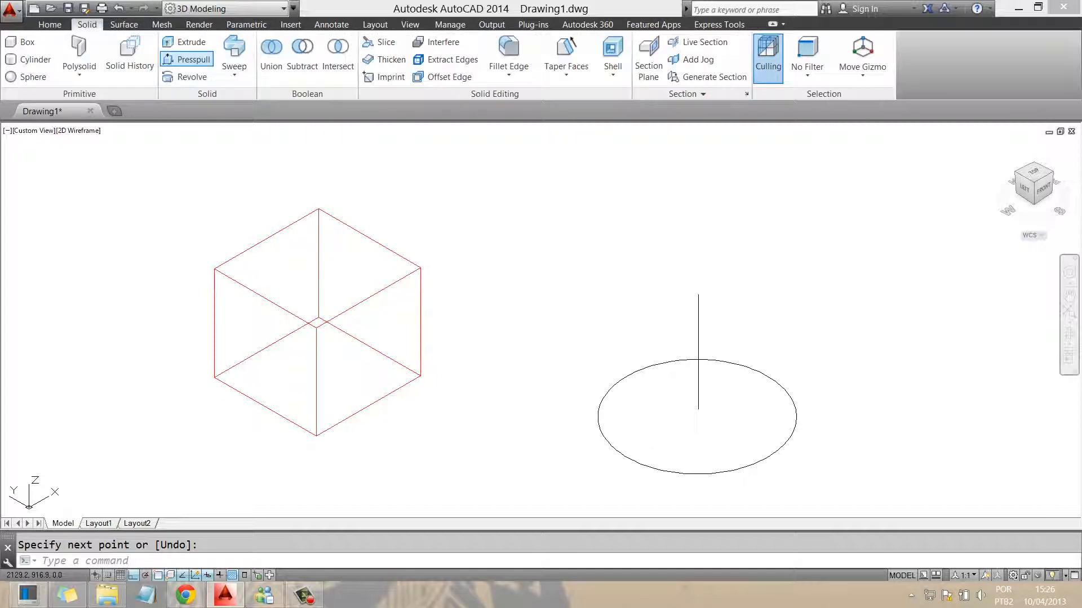
{"action": "left_click", "coordinate": [234, 53]}
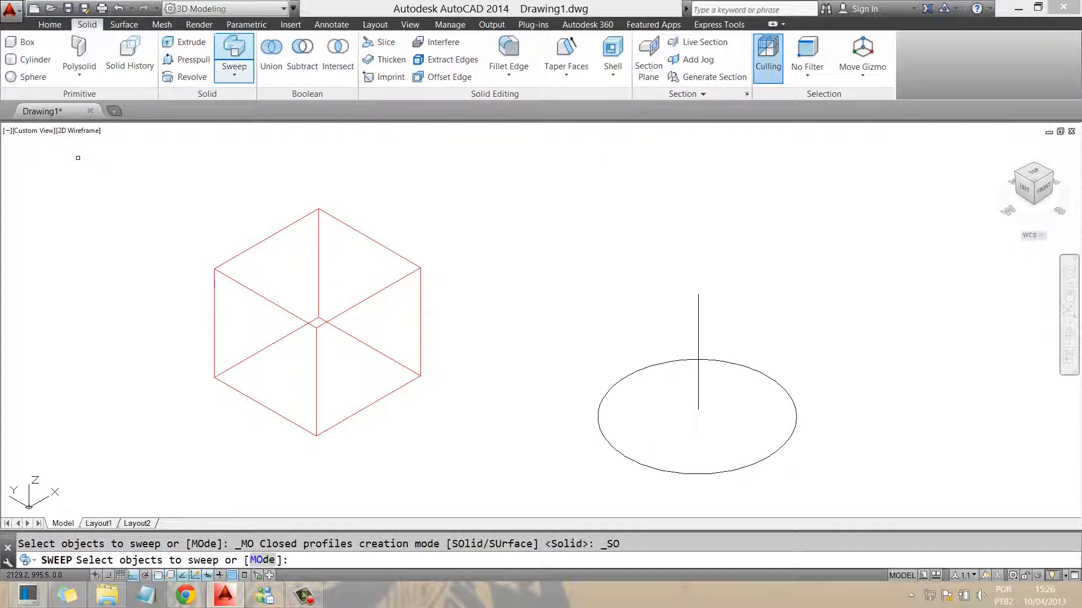
{"action": "left_click", "coordinate": [614, 387]}
{"action": "key", "text": "Return"}
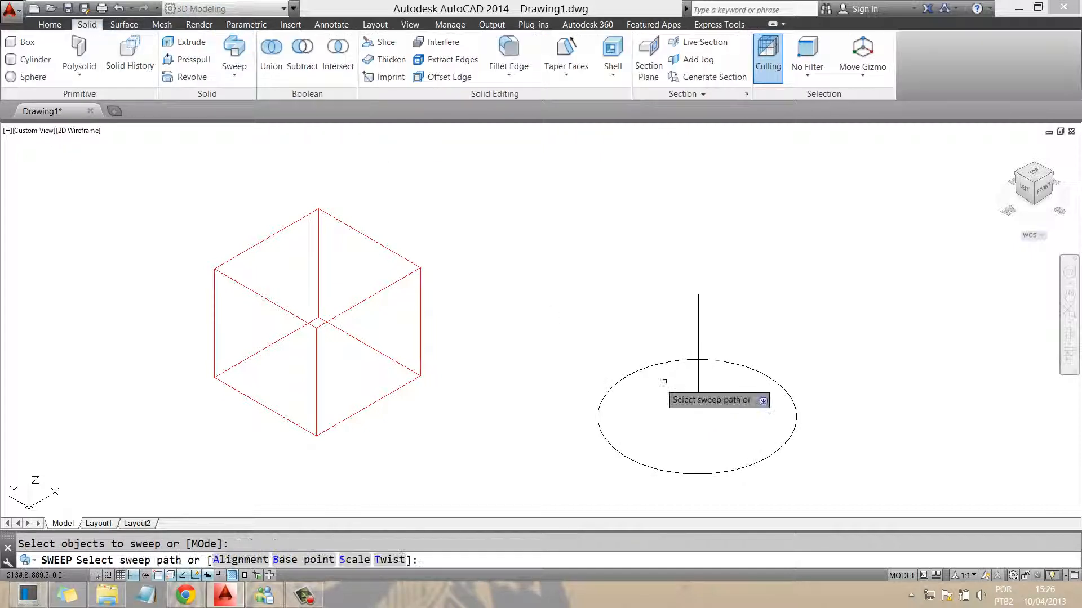
{"action": "left_click", "coordinate": [697, 368]}
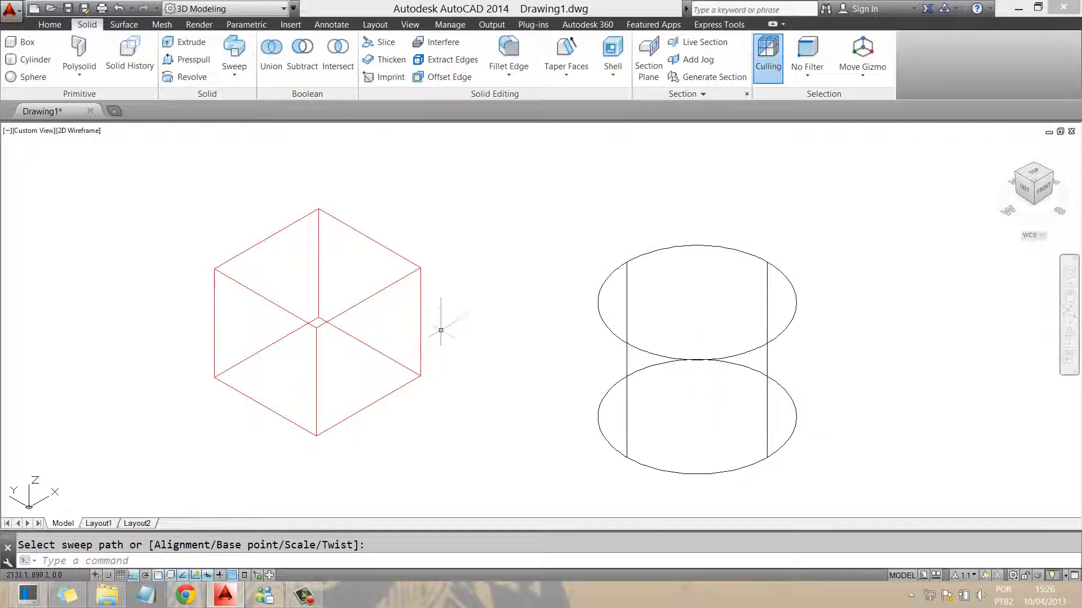
{"action": "key", "text": "Escape"}
{"action": "left_click", "coordinate": [808, 474]}
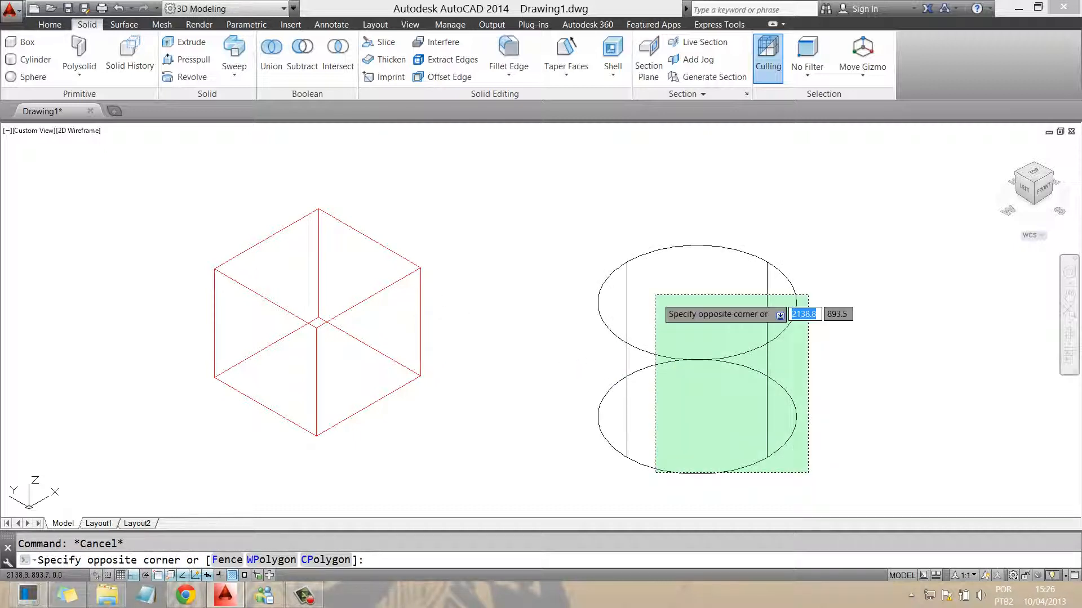
Select the cylinder and set its colour to Green in Quick Properties
{"action": "left_click", "coordinate": [574, 241]}
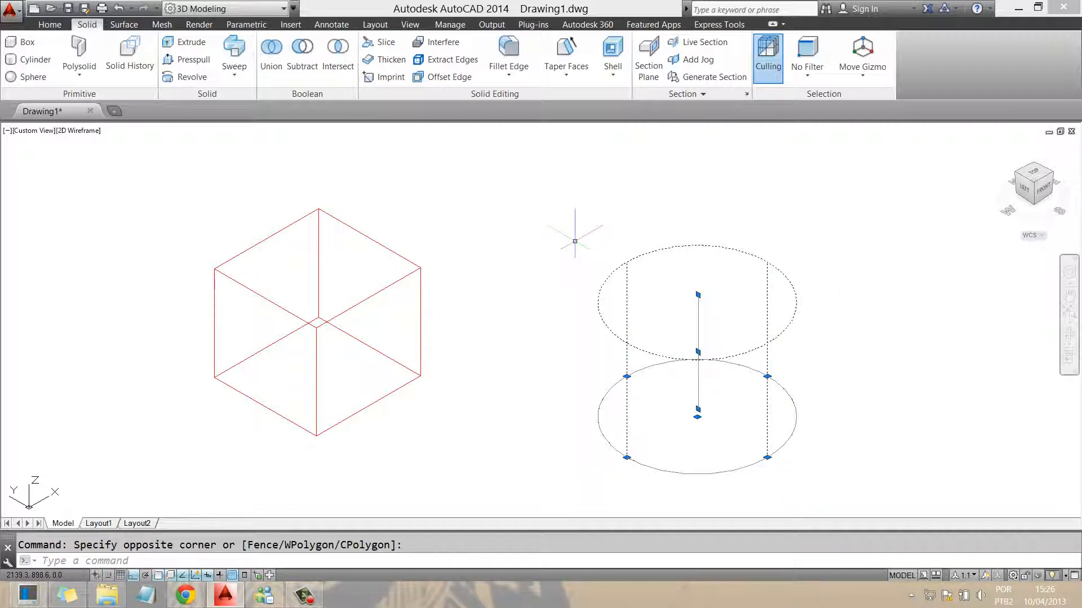
{"action": "left_click", "coordinate": [631, 281]}
{"action": "left_click", "coordinate": [624, 285]}
{"action": "left_click", "coordinate": [624, 285]}
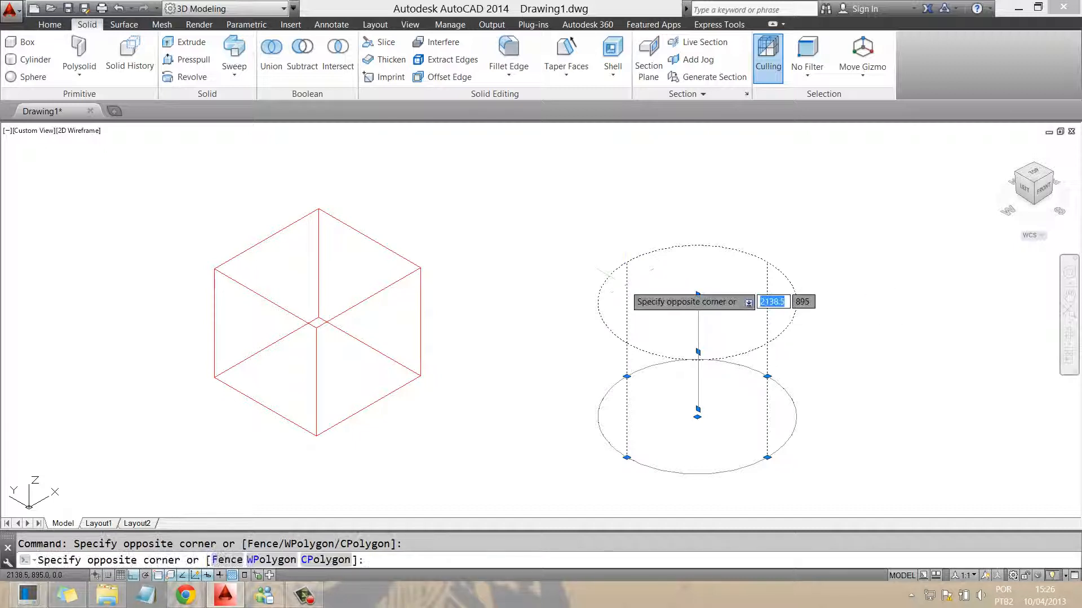
{"action": "left_click", "coordinate": [627, 266]}
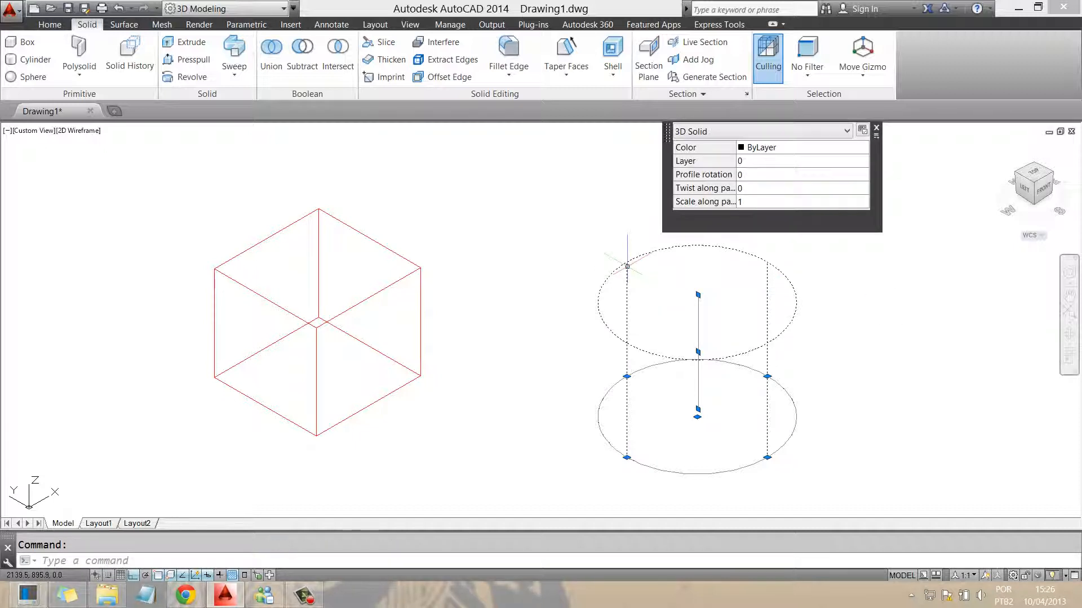
{"action": "left_click", "coordinate": [800, 147]}
{"action": "left_click", "coordinate": [862, 147]}
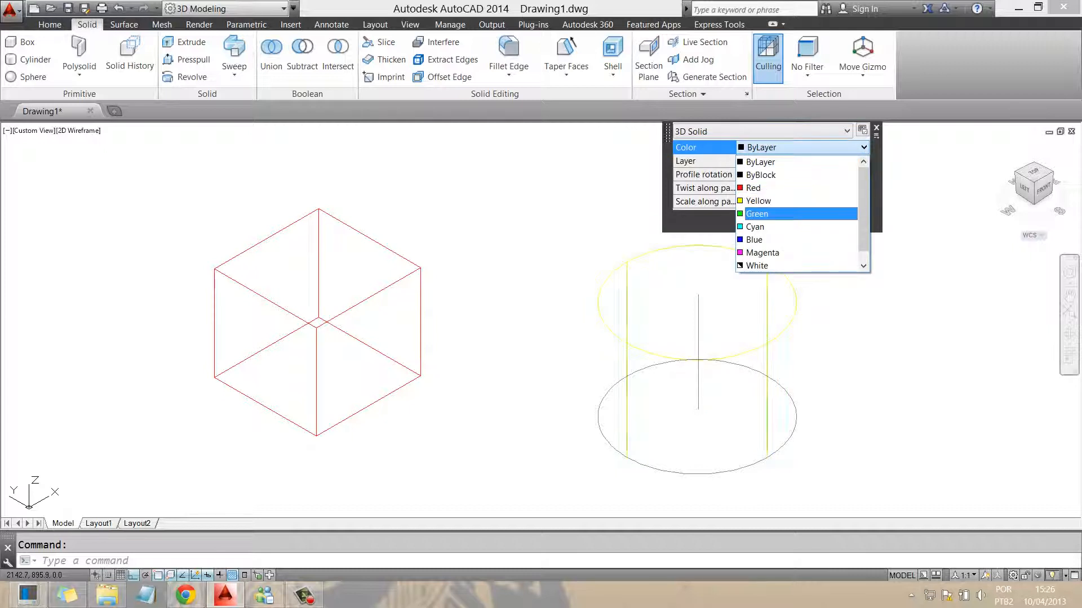
{"action": "left_click", "coordinate": [756, 214]}
{"action": "key", "text": "Escape"}
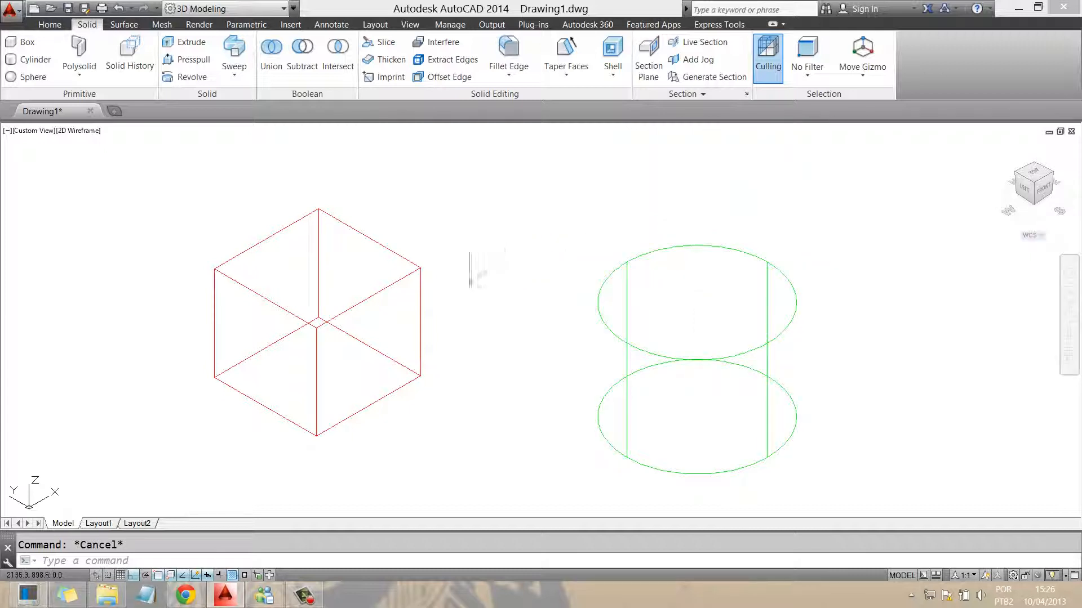
{"action": "left_click", "coordinate": [410, 24]}
{"action": "left_click", "coordinate": [479, 42]}
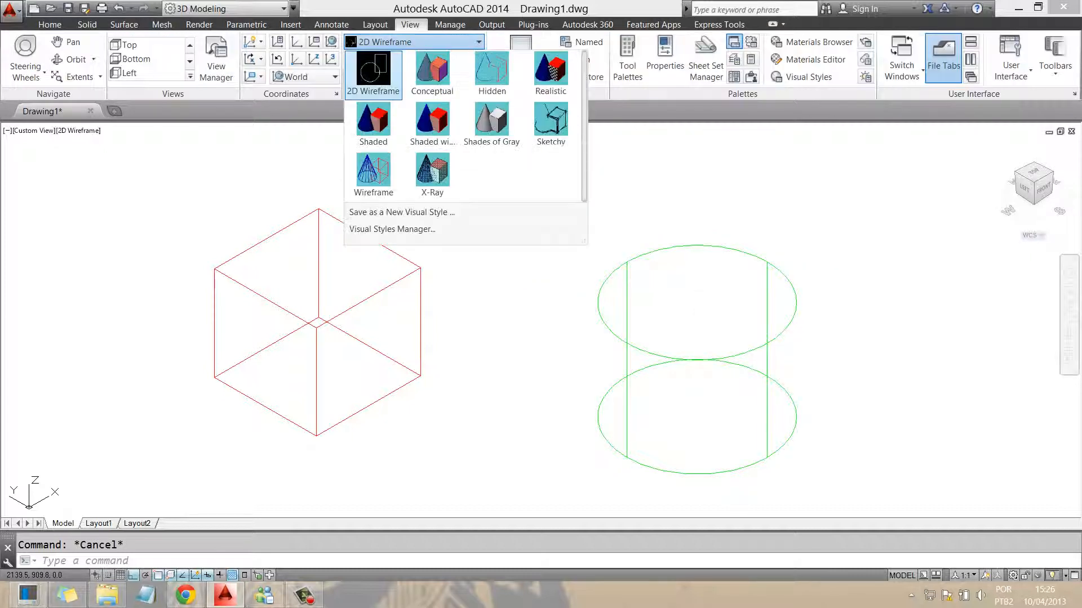
Apply the Realistic visual style to render the red cube and green cylinder as shaded solids
{"action": "left_click", "coordinate": [552, 87]}
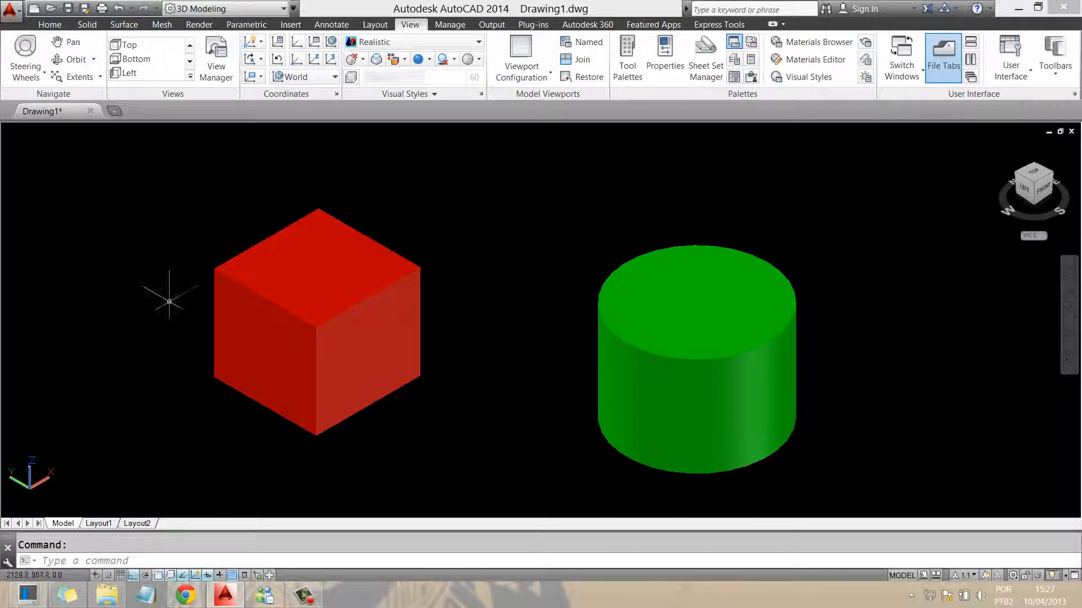
Move the red cube with Ortho off to a spot behind the green cylinder
{"action": "left_click", "coordinate": [275, 310]}
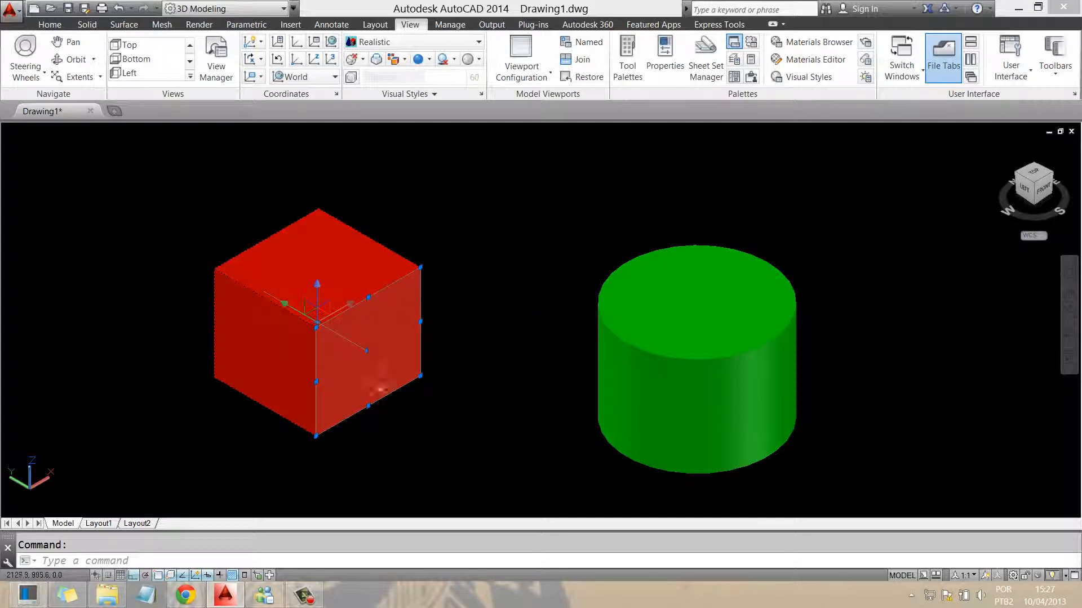
{"action": "left_click", "coordinate": [422, 430]}
{"action": "left_click", "coordinate": [162, 211]}
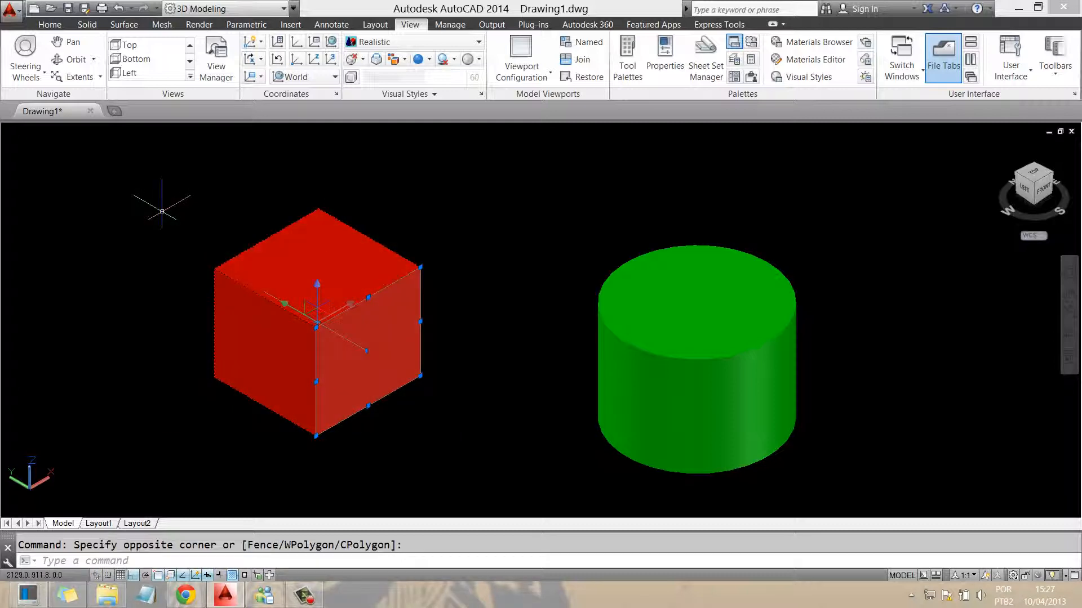
{"action": "key", "text": "Return"}
{"action": "left_click", "coordinate": [366, 351]}
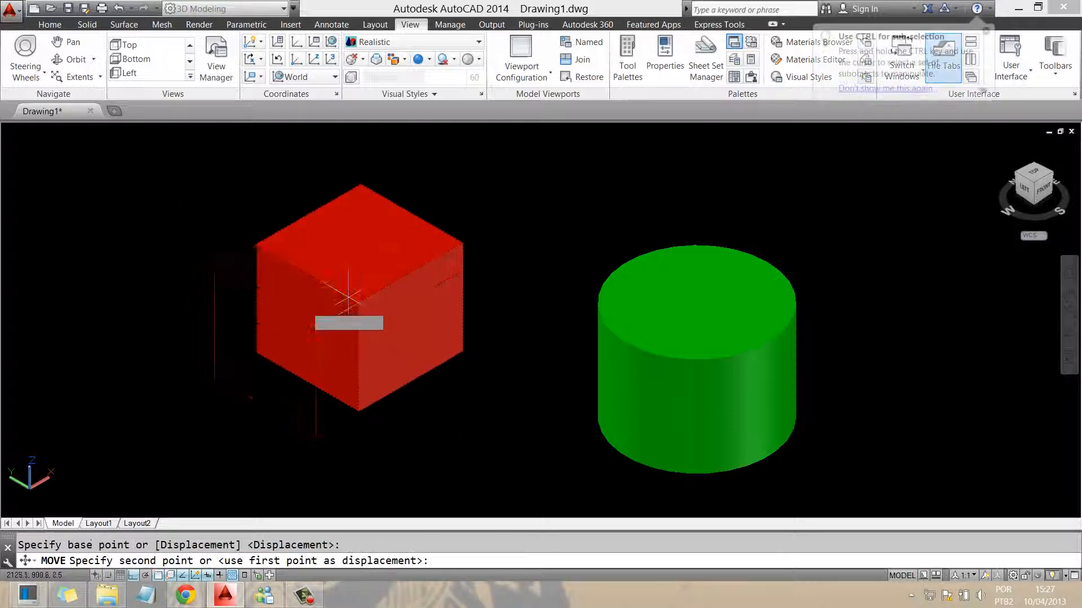
{"action": "key", "text": "F8"}
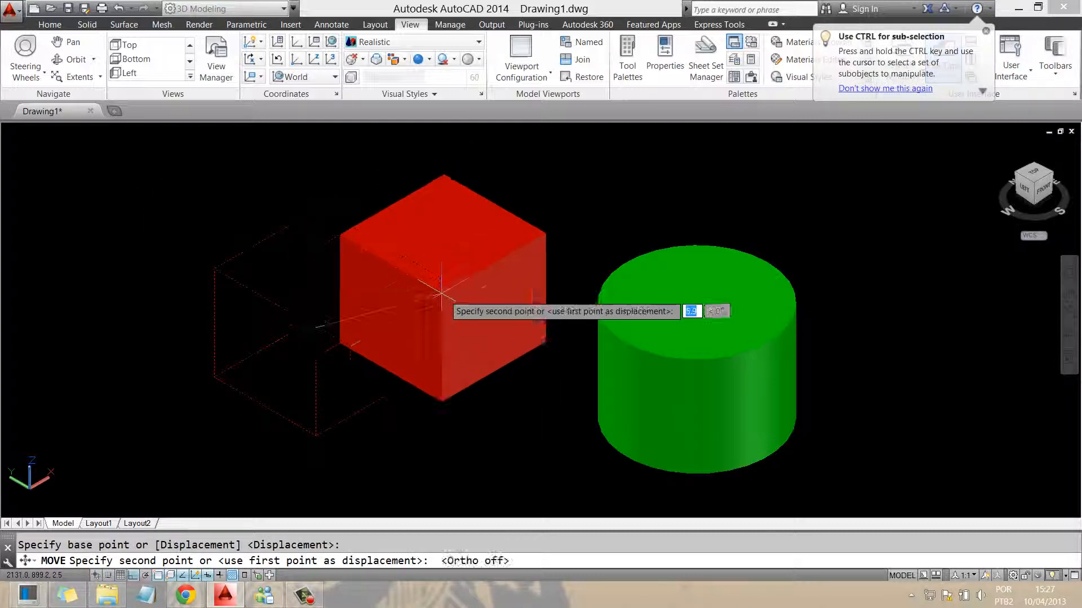
{"action": "left_click", "coordinate": [659, 355]}
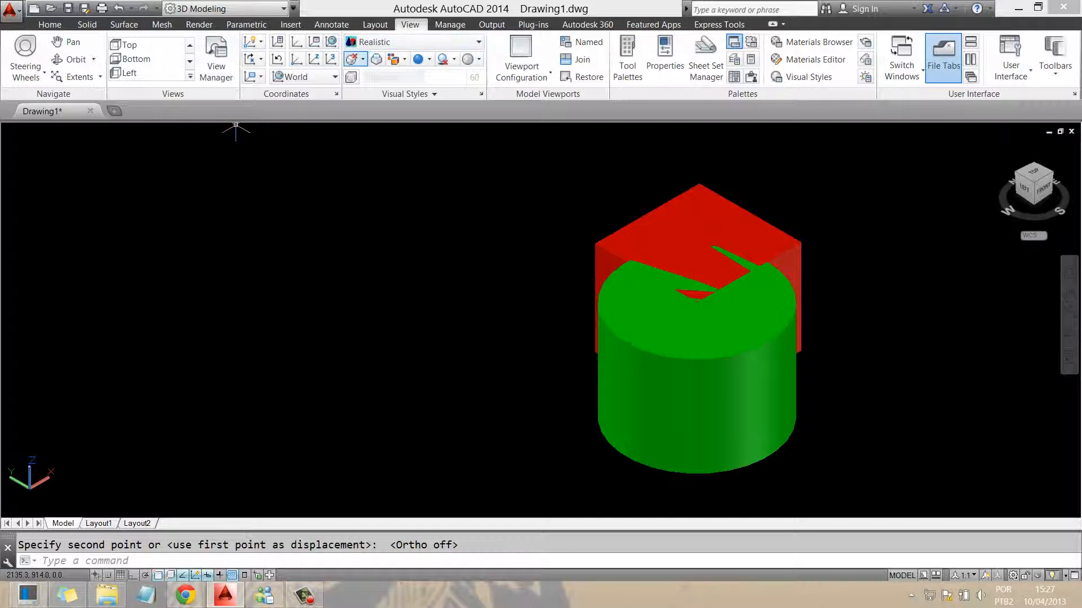
{"action": "left_click", "coordinate": [73, 59]}
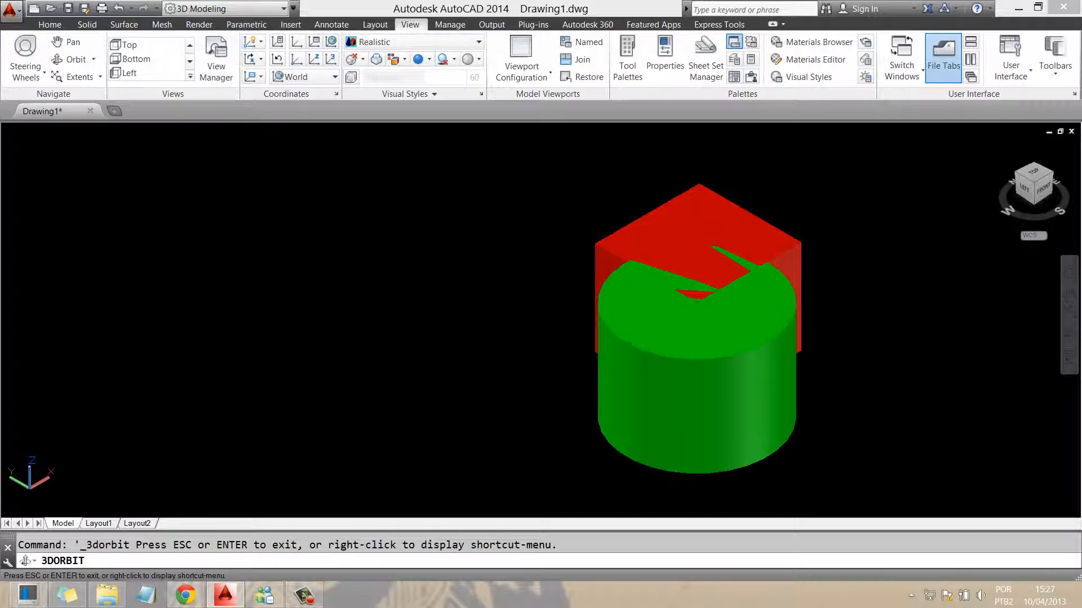
Orbit to view the model from behind, then move the red cube to a new position
{"action": "mouse_move", "coordinate": [451, 332]}
{"action": "left_mouse_down"}
{"action": "mouse_move", "coordinate": [547, 288]}
{"action": "mouse_move", "coordinate": [828, 298]}
{"action": "mouse_move", "coordinate": [817, 349]}
{"action": "mouse_move", "coordinate": [767, 345]}
{"action": "left_mouse_up"}
{"action": "key", "text": "Escape"}
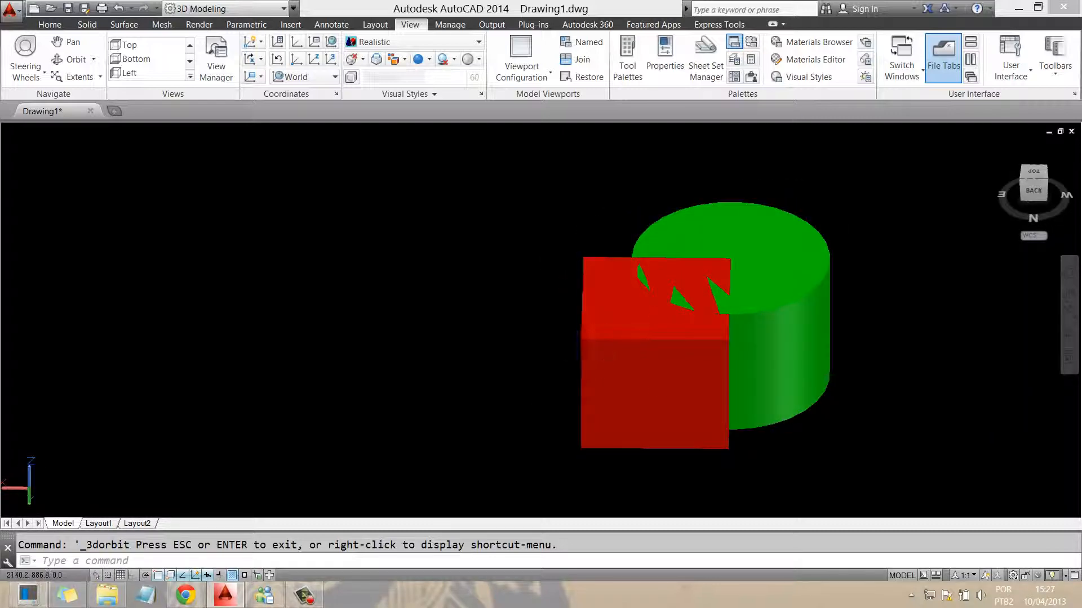
{"action": "left_click", "coordinate": [603, 357]}
{"action": "type", "text": "m"}
{"action": "key", "text": "Return"}
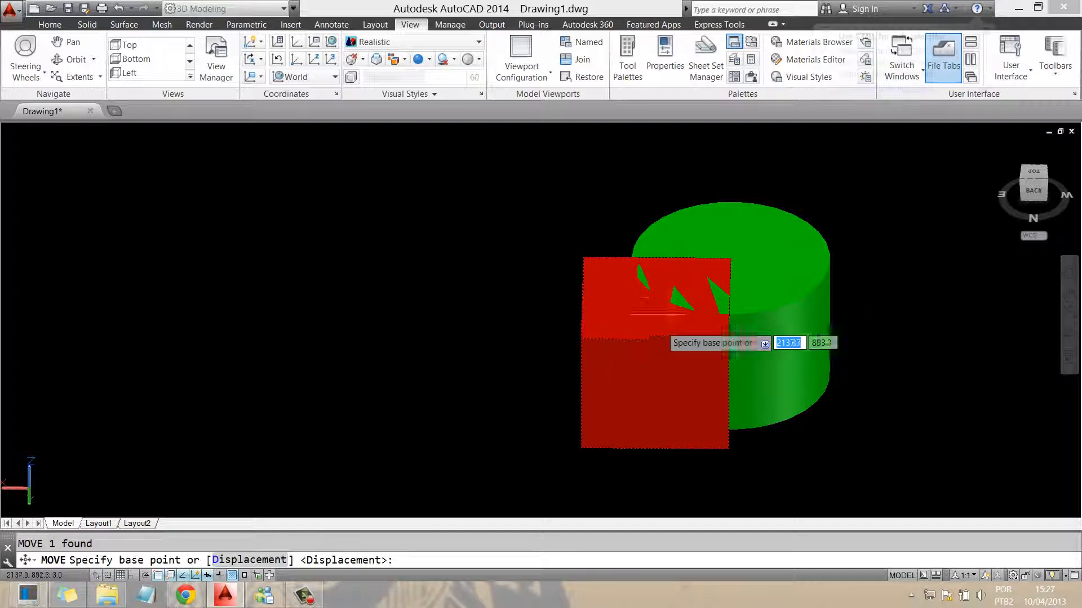
{"action": "left_click", "coordinate": [730, 259]}
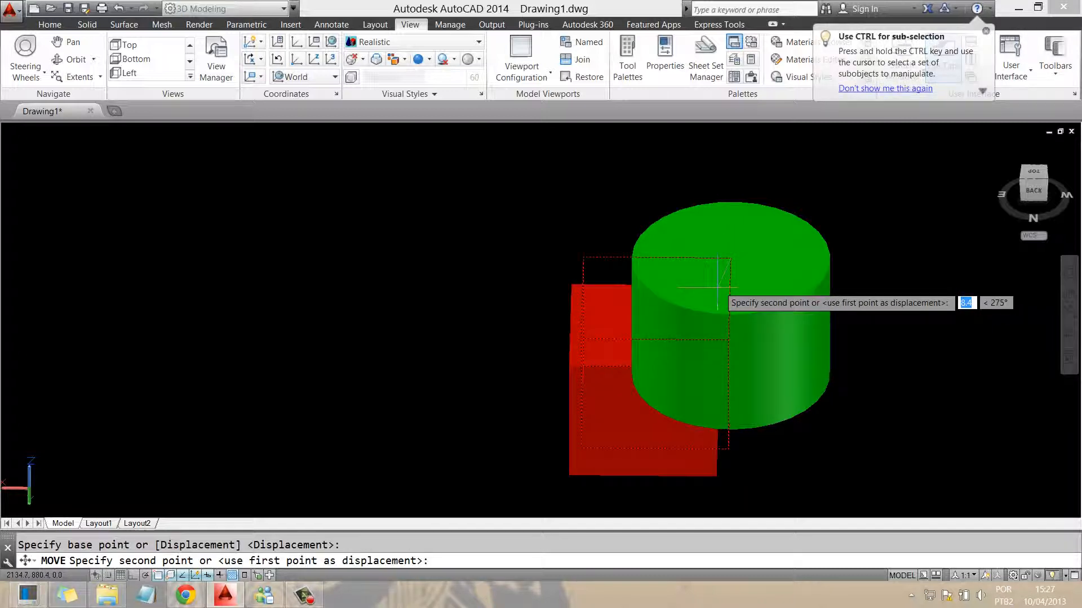
{"action": "left_click", "coordinate": [698, 310]}
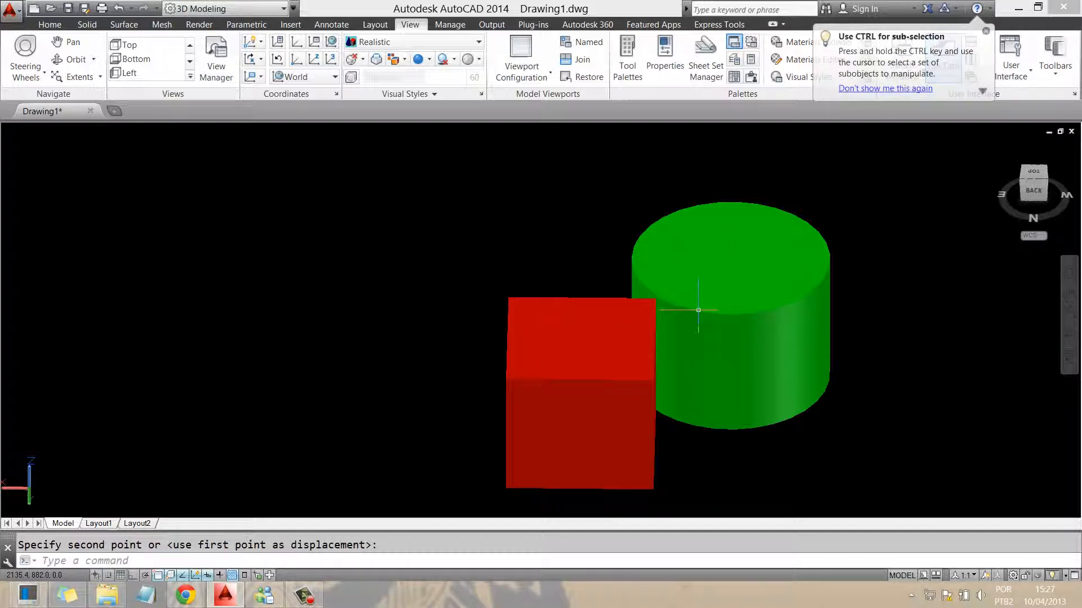
Move the red cube partly behind the green cylinder and orbit to a lower side viewpoint
{"action": "left_click", "coordinate": [601, 326]}
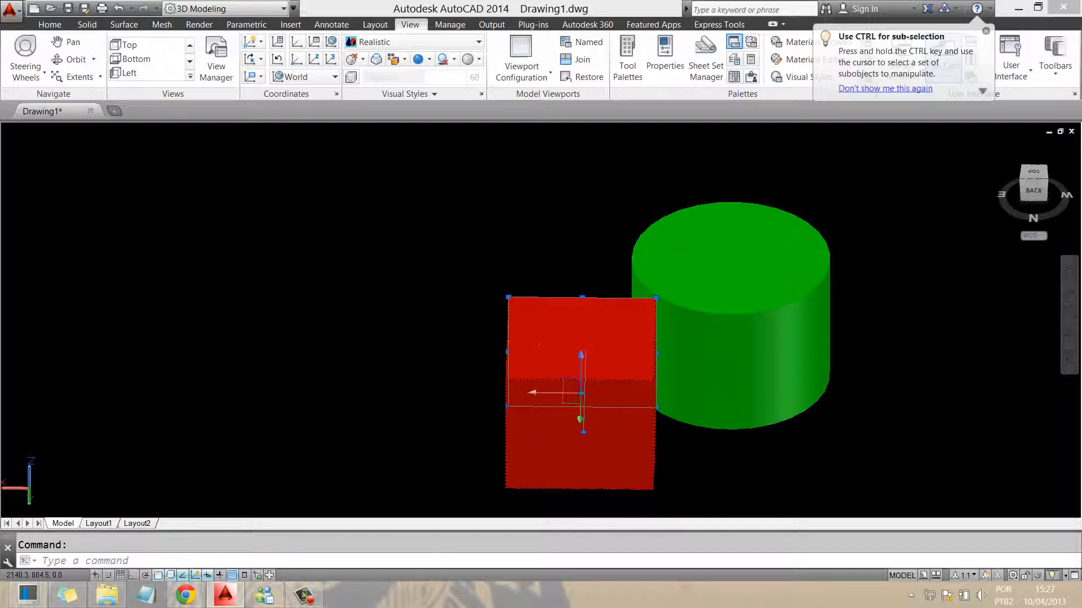
{"action": "key", "text": "space"}
{"action": "left_click", "coordinate": [580, 339]}
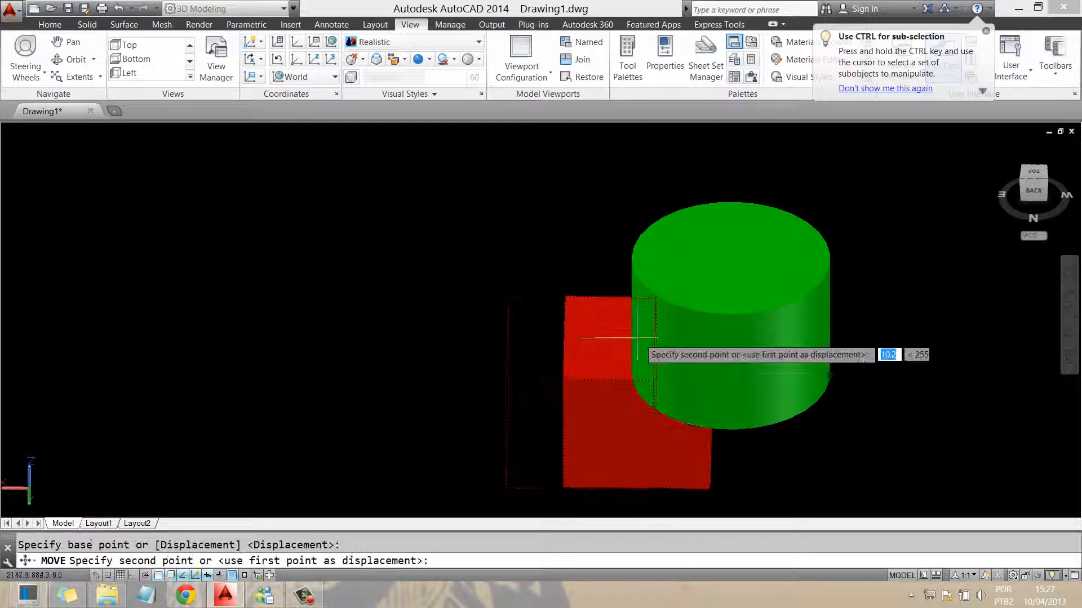
{"action": "left_click", "coordinate": [674, 318]}
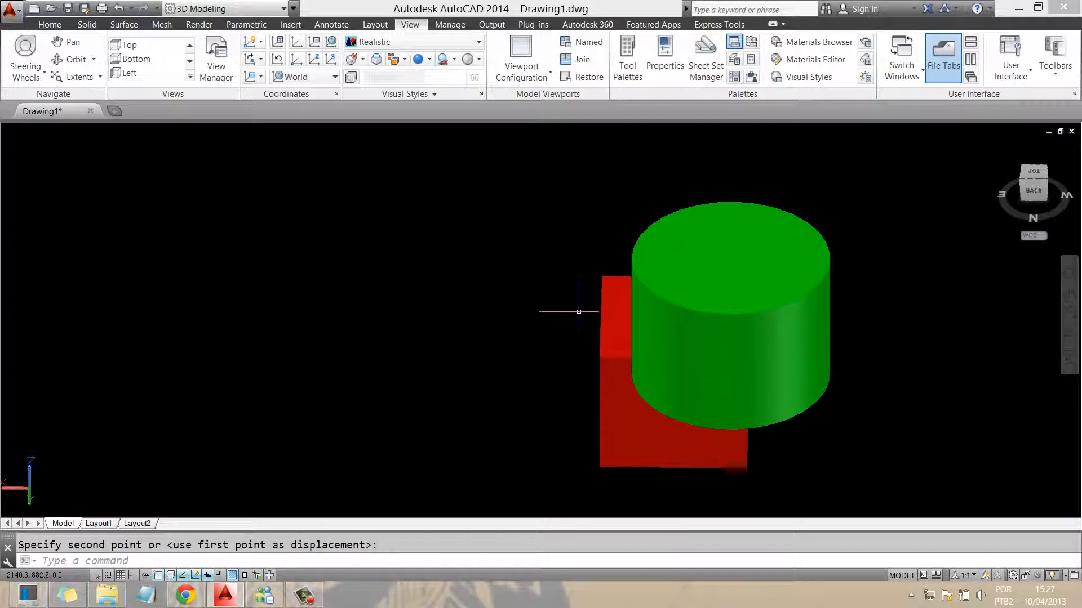
{"action": "left_click", "coordinate": [76, 59]}
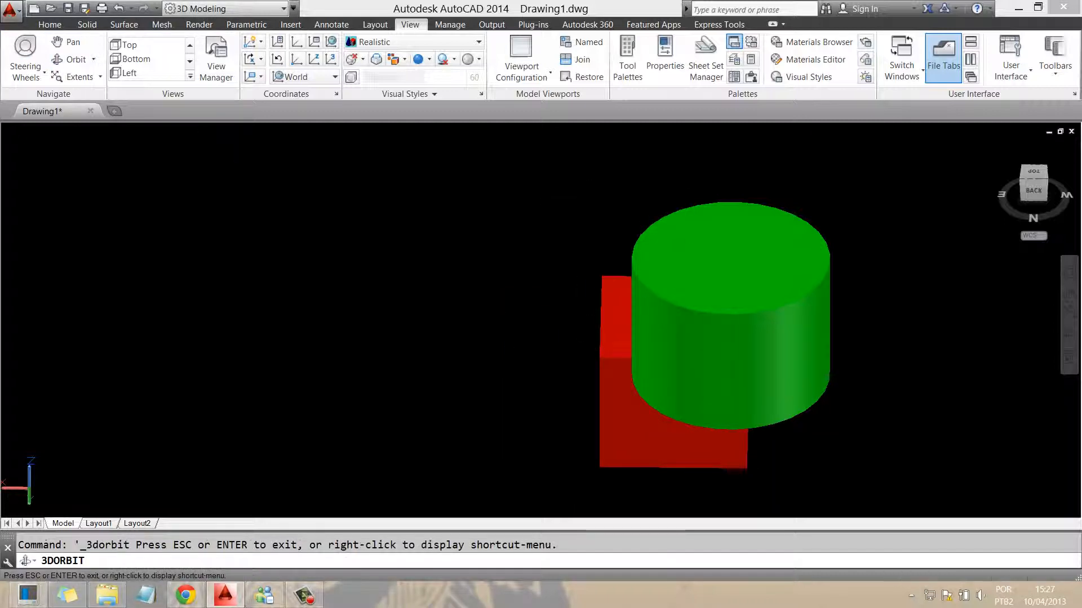
{"action": "left_click_drag", "start_coordinate": [394, 321], "coordinate": [535, 248]}
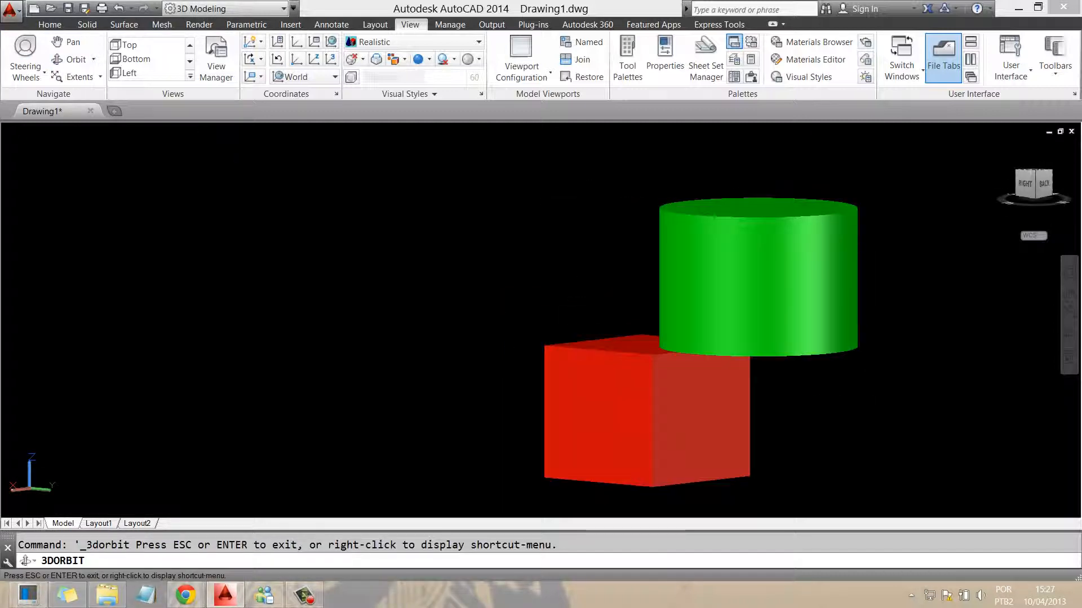
{"action": "key", "text": "Escape"}
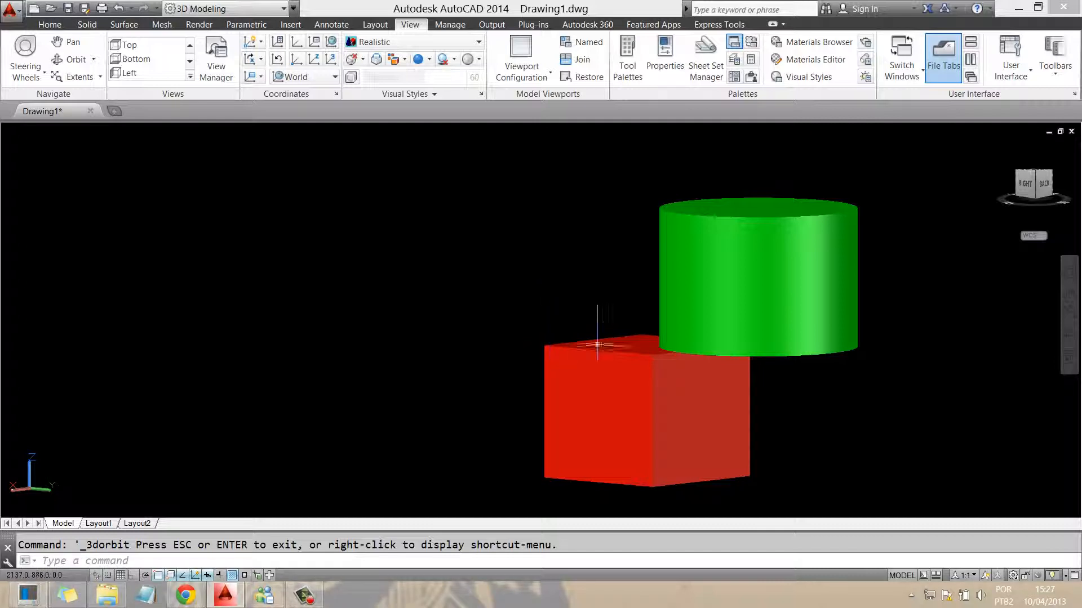
Cancel an unfinished move of the red cube and switch to the ViewCube Back view
{"action": "left_click", "coordinate": [603, 362]}
{"action": "type", "text": "m"}
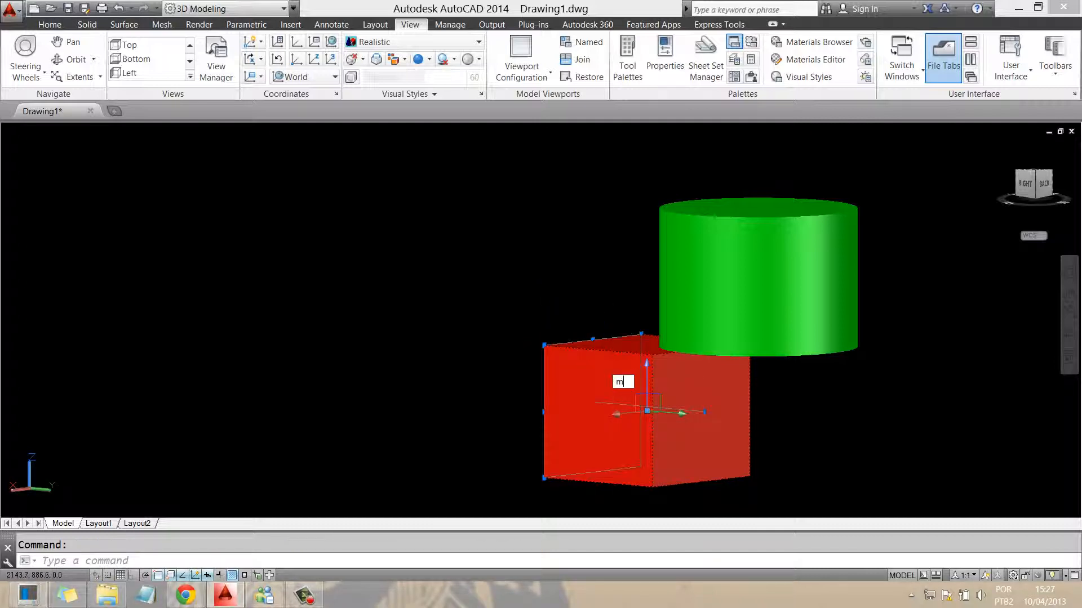
{"action": "key", "text": "Return"}
{"action": "left_click", "coordinate": [599, 417]}
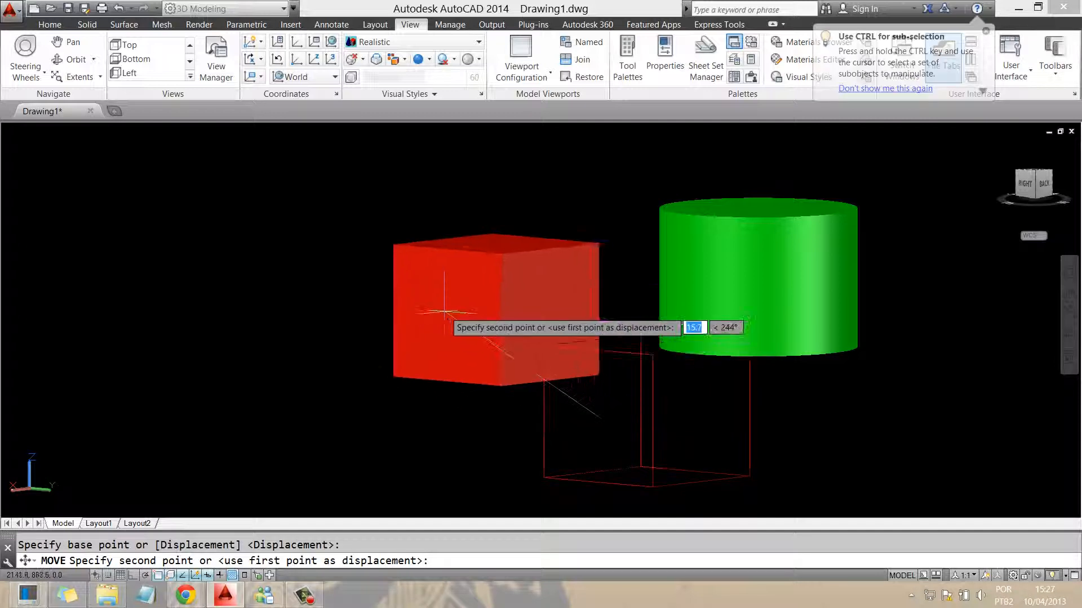
{"action": "key", "text": "Escape"}
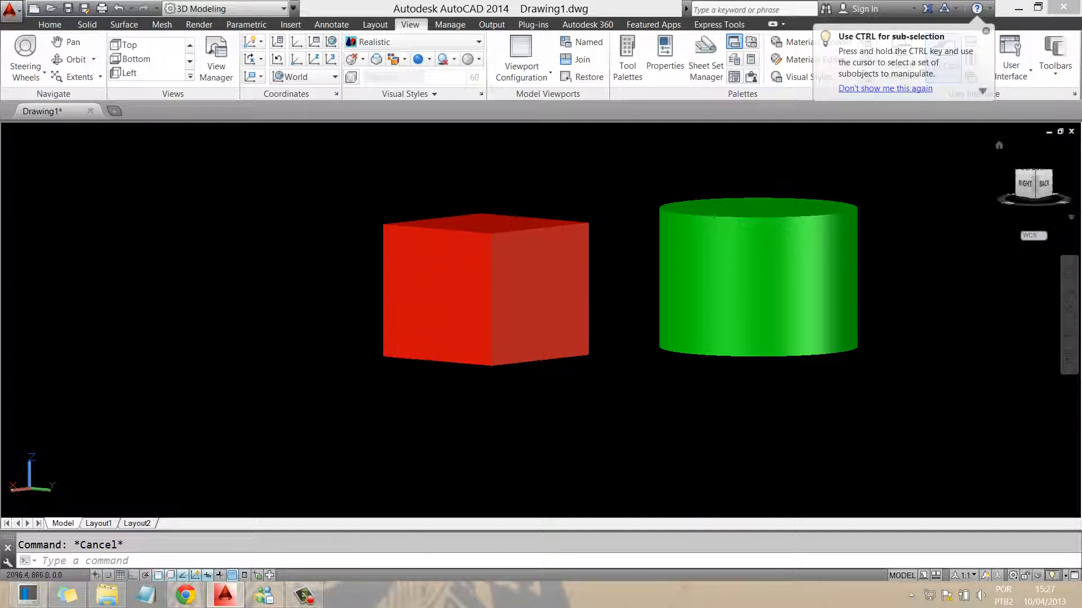
{"action": "left_click", "coordinate": [1044, 183]}
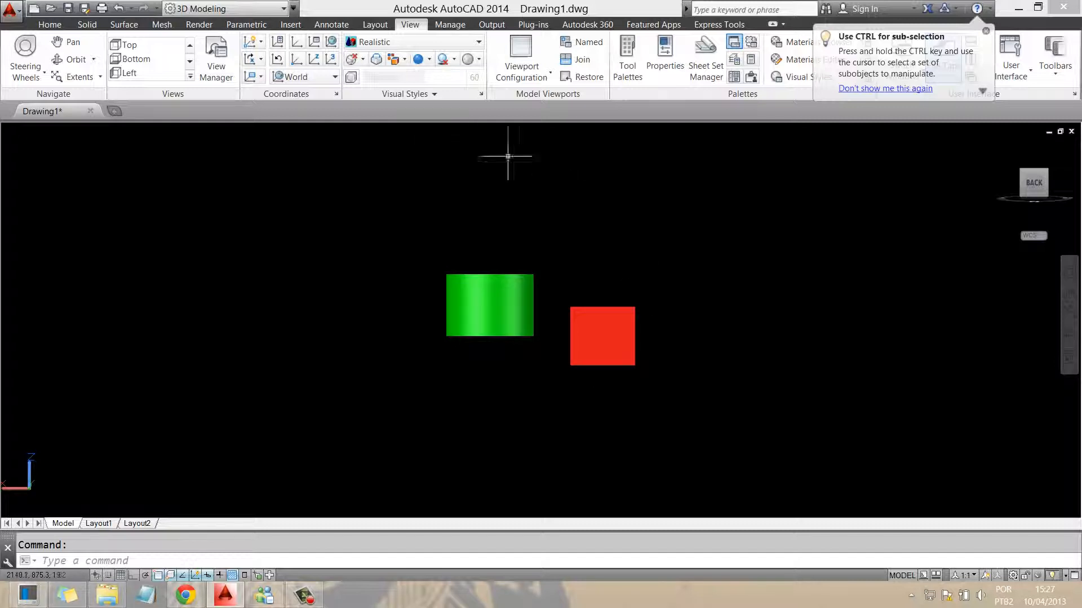
Move the red cube slightly upward from its centre point
{"action": "left_click", "coordinate": [616, 338]}
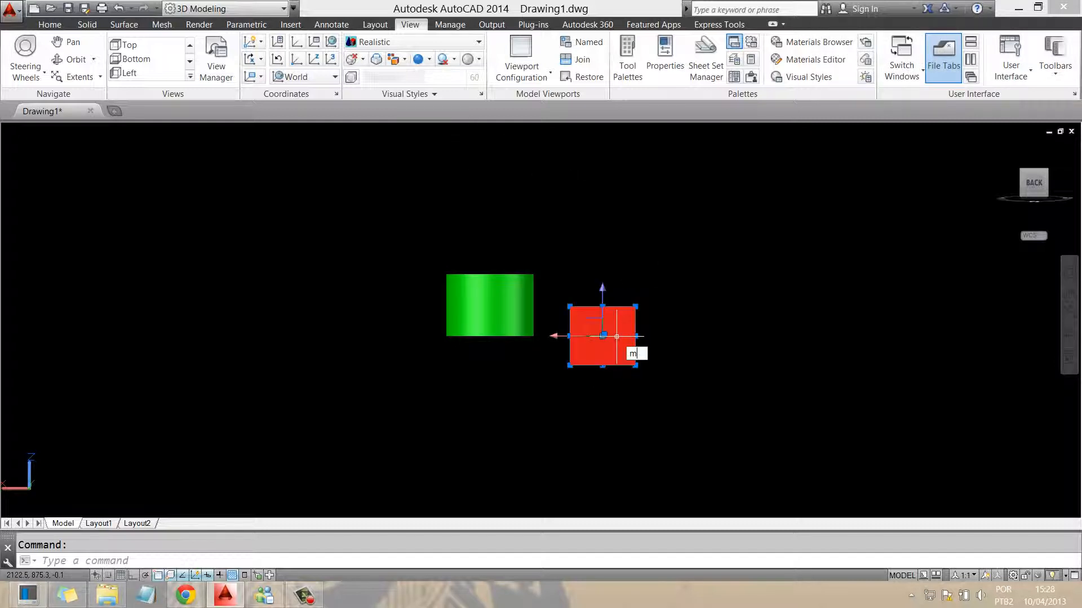
{"action": "type", "text": "m"}
{"action": "key", "text": "Return"}
{"action": "left_click", "coordinate": [603, 336]}
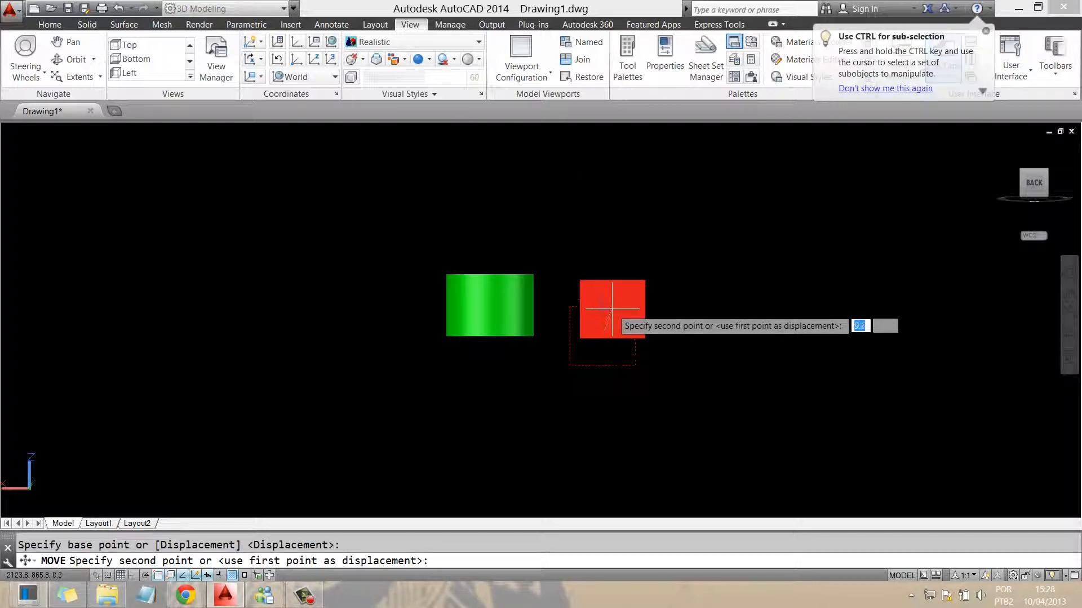
{"action": "left_click", "coordinate": [602, 307]}
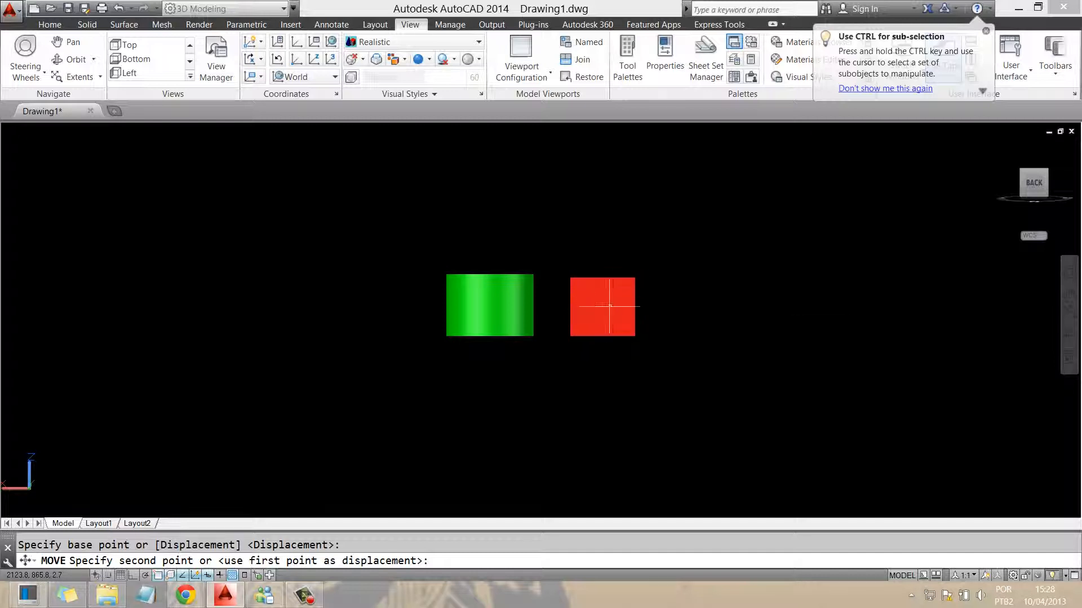
Check the model from the Left and Front views, then return to the Home isometric view
{"action": "left_click", "coordinate": [1053, 183]}
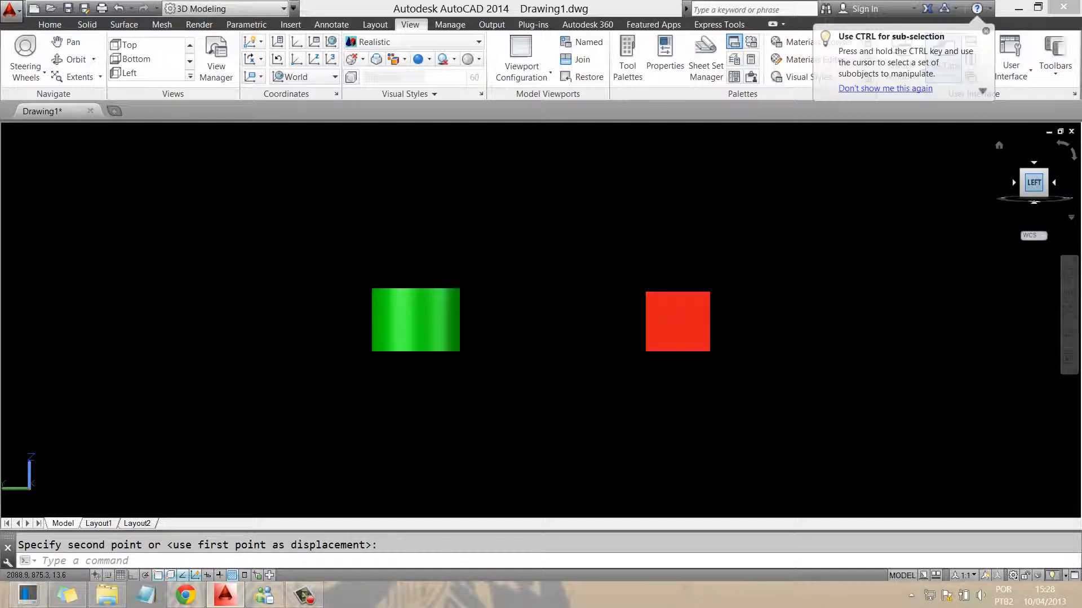
{"action": "left_click", "coordinate": [1053, 182]}
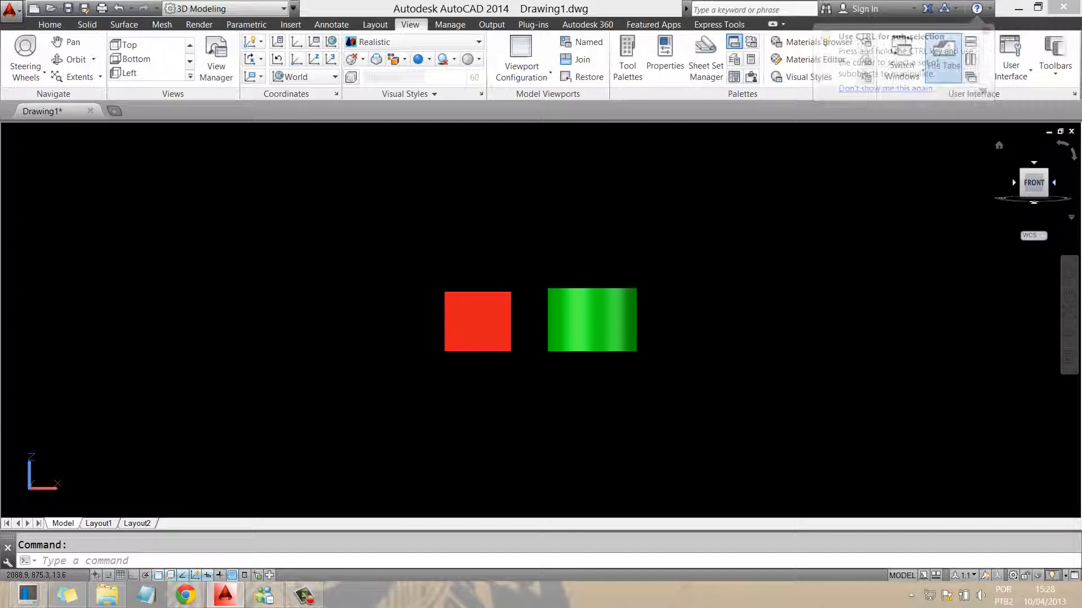
{"action": "left_click", "coordinate": [999, 145]}
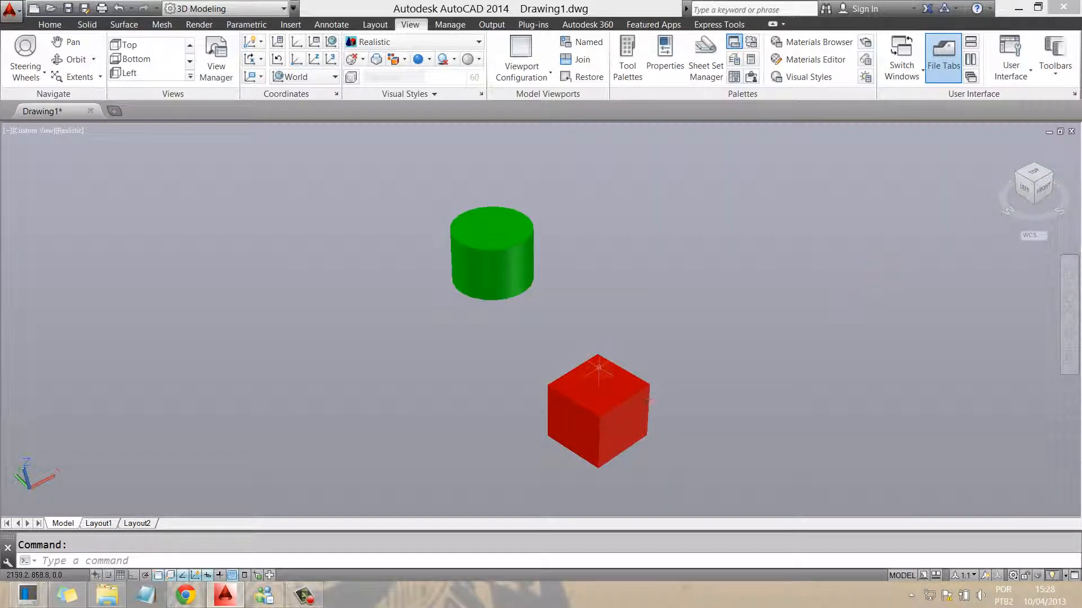
Move the red cube level with the green cylinder, just to its right
{"action": "left_click", "coordinate": [569, 404]}
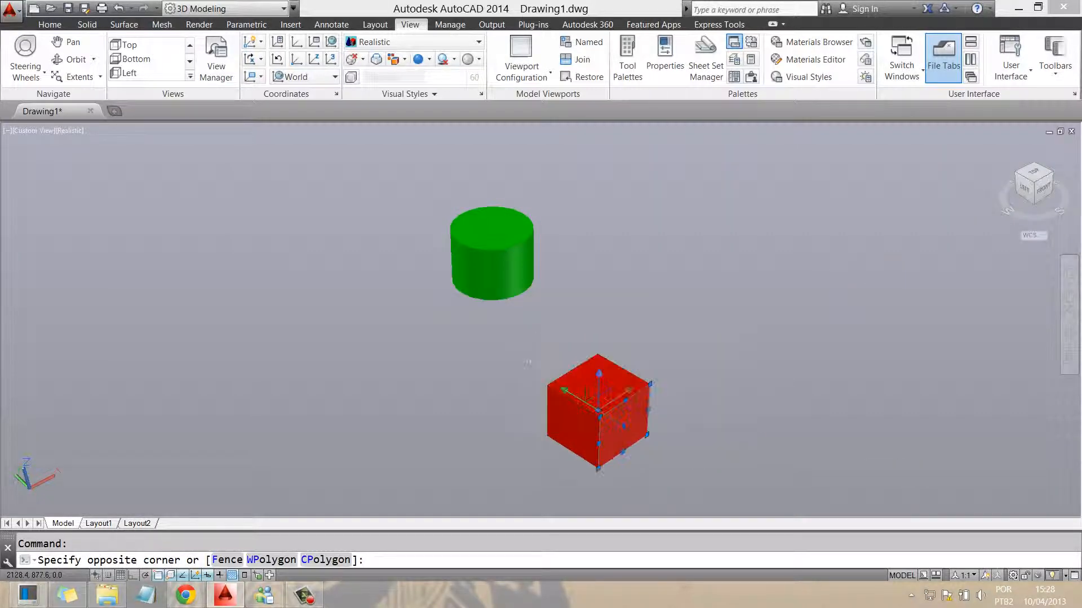
{"action": "type", "text": "m"}
{"action": "key", "text": "Return"}
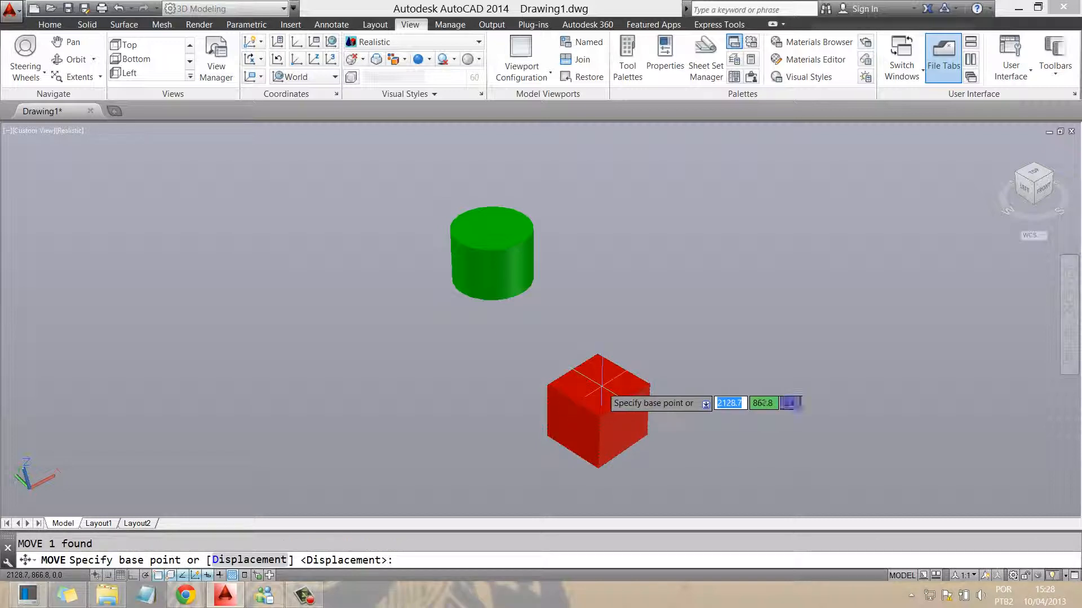
{"action": "left_click", "coordinate": [597, 388]}
{"action": "left_click", "coordinate": [634, 249]}
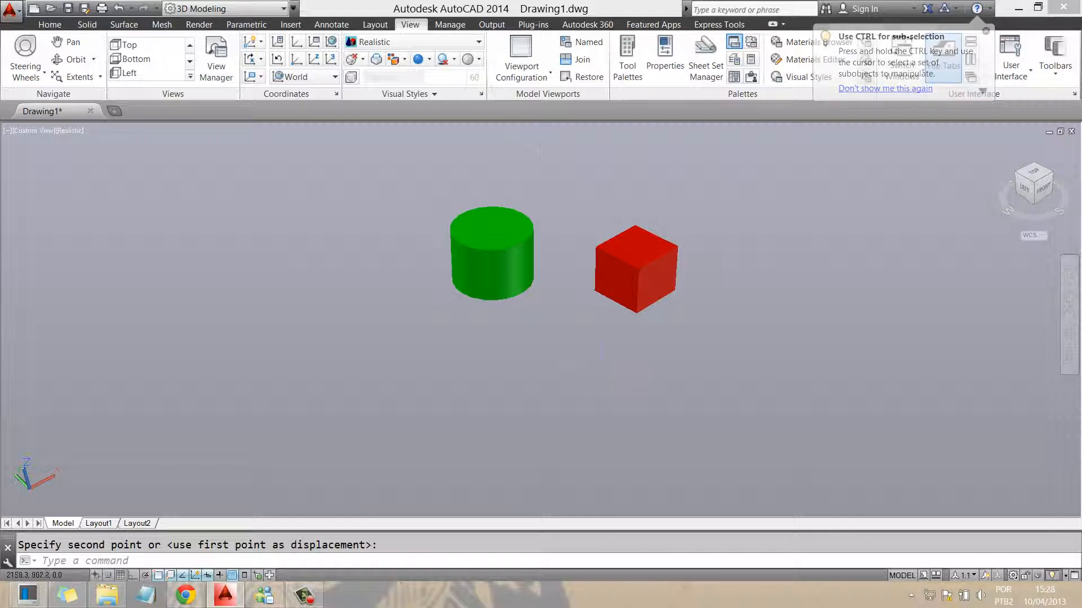
Preview both solids in the X-Ray visual style, then switch back to Realistic
{"action": "left_click", "coordinate": [478, 41]}
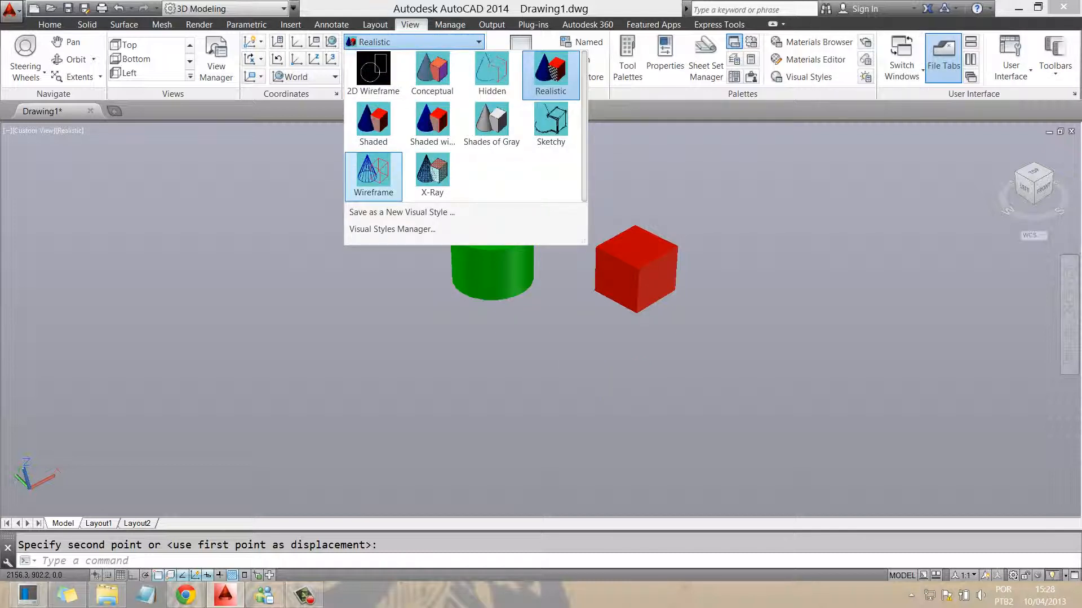
{"action": "left_click", "coordinate": [432, 172]}
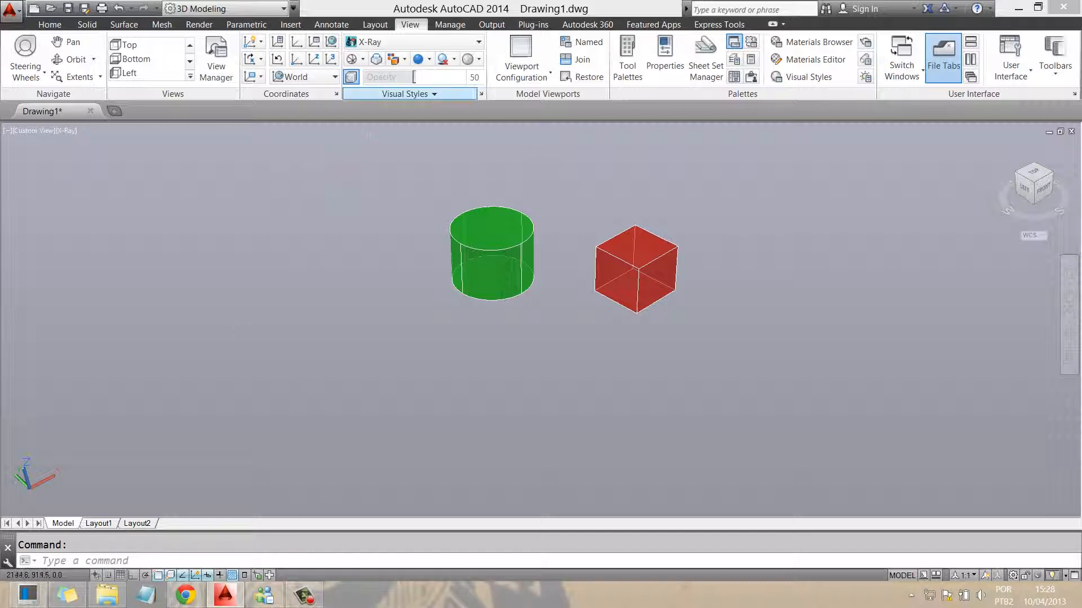
{"action": "left_click", "coordinate": [478, 42]}
{"action": "left_click", "coordinate": [551, 76]}
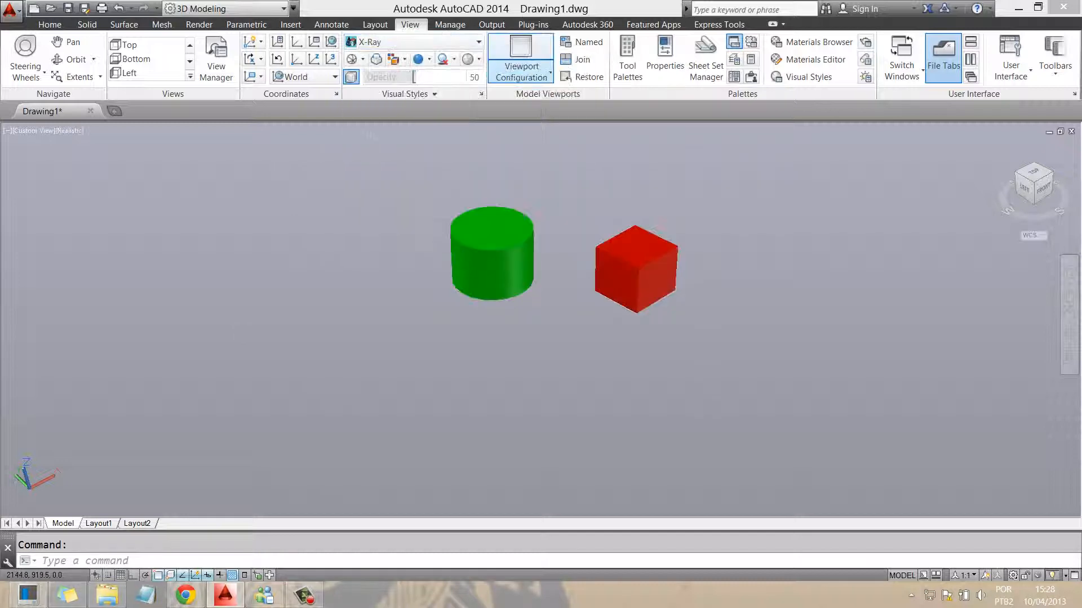